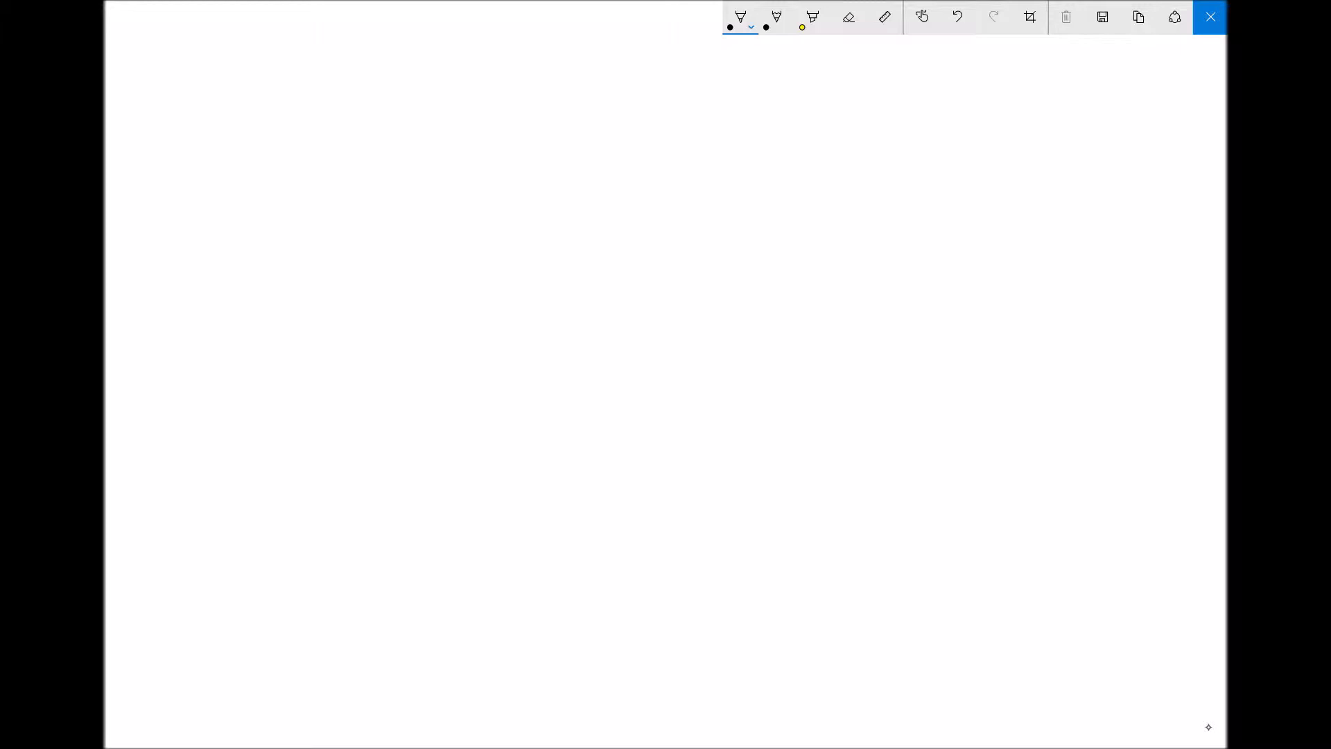
Handwrite a 'y' near the top centre of the blank canvas to start the equation.
mouse_move(441, 97)
mouse_down()
mouse_move(475, 95)
mouse_move(454, 148)
mouse_up()
Write '= mx + c' after the y and draw a pointer line down from the c.
drag(538, 105, 509, 111)
mouse_move(527, 126)
mouse_down()
mouse_move(595, 103)
mouse_move(592, 120)
mouse_move(629, 130)
mouse_move(641, 109)
mouse_move(644, 127)
mouse_move(734, 97)
mouse_move(734, 127)
mouse_move(799, 131)
mouse_up()
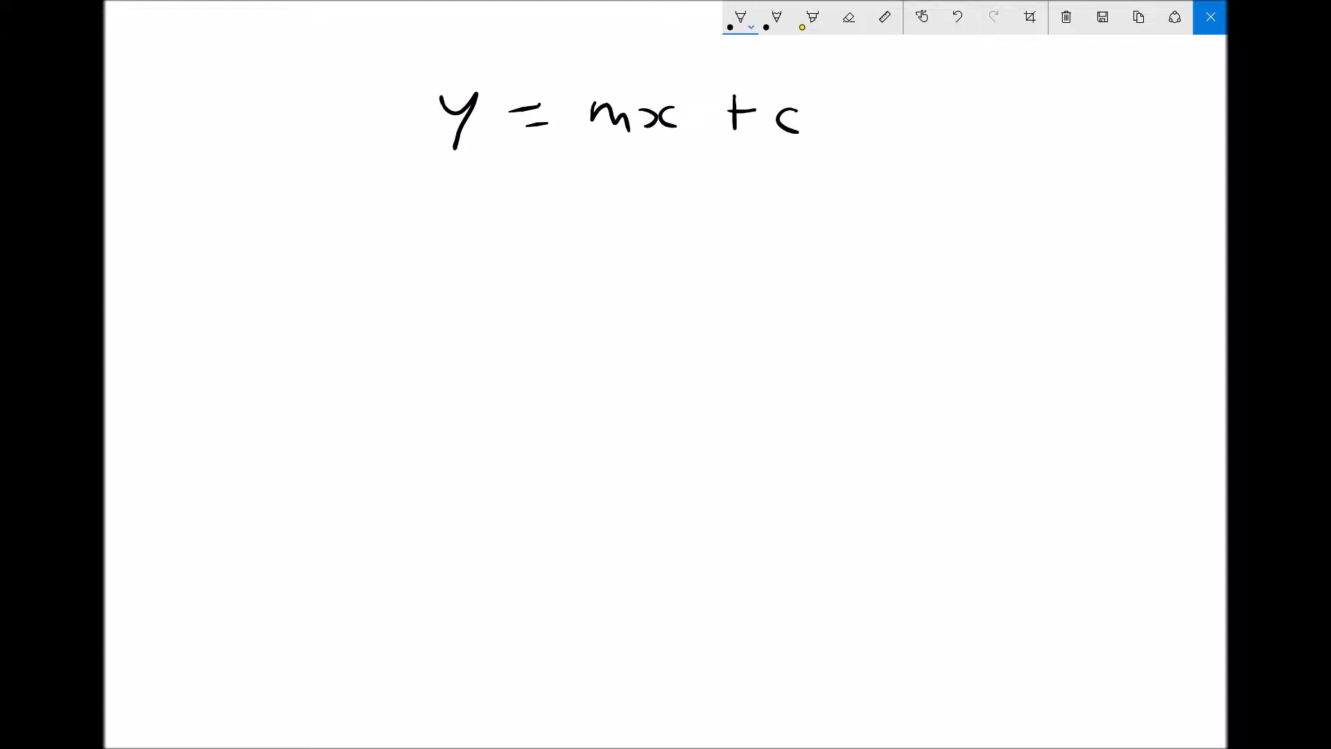
drag(794, 164, 839, 219)
Write the label 'y axis intercept' beneath the pointer line.
mouse_move(791, 238)
mouse_down()
mouse_move(804, 264)
mouse_move(843, 245)
mouse_move(867, 264)
mouse_up()
mouse_move(871, 239)
mouse_down()
mouse_move(858, 263)
mouse_move(892, 244)
mouse_move(894, 262)
mouse_up()
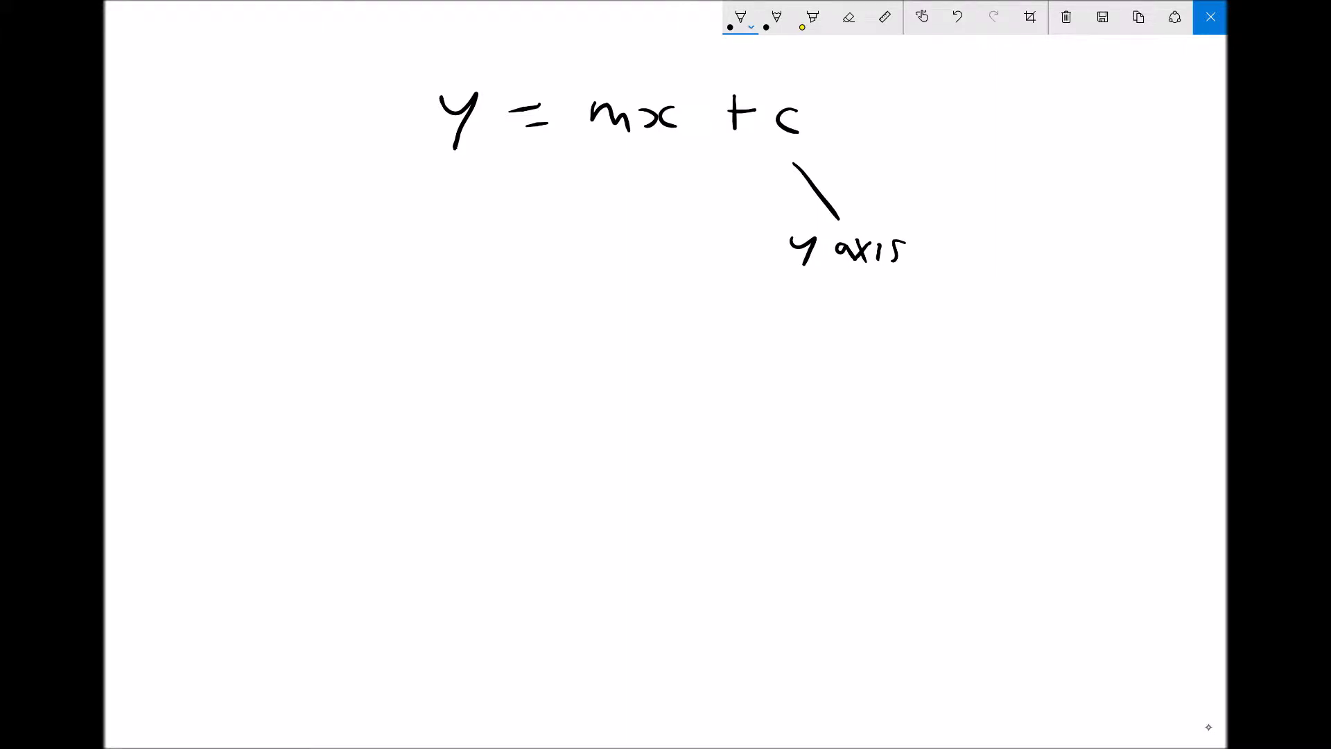
click(806, 283)
mouse_move(805, 292)
mouse_down()
mouse_move(802, 314)
mouse_move(838, 312)
mouse_up()
drag(831, 297, 860, 310)
drag(866, 311, 910, 310)
mouse_move(915, 297)
mouse_down()
mouse_move(915, 325)
mouse_move(936, 310)
mouse_up()
drag(924, 296, 955, 291)
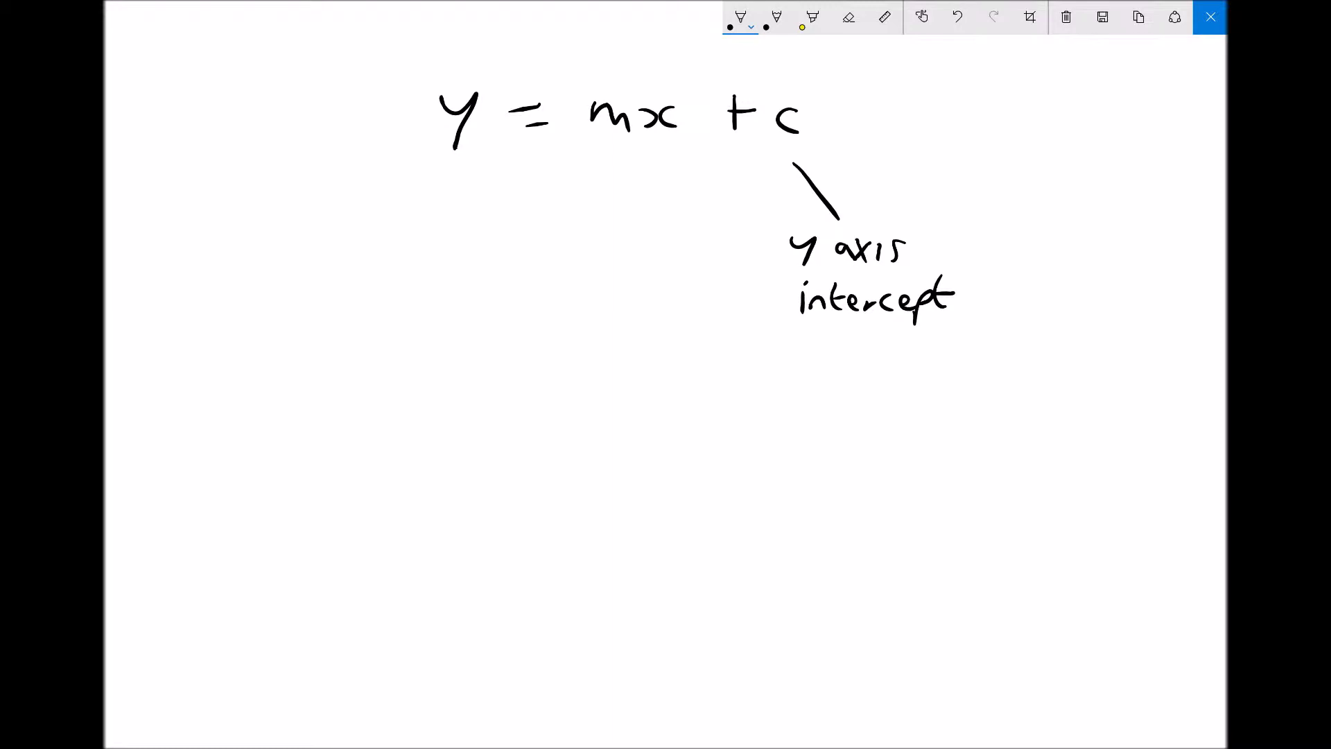
Draw a pointer line down from mx and write 'gradient' beneath it.
drag(601, 146, 528, 217)
mouse_move(451, 250)
mouse_down()
mouse_move(447, 276)
mouse_move(475, 250)
mouse_move(575, 263)
mouse_up()
mouse_move(587, 235)
mouse_down()
mouse_move(586, 264)
mouse_move(600, 265)
mouse_up()
drag(581, 251, 603, 249)
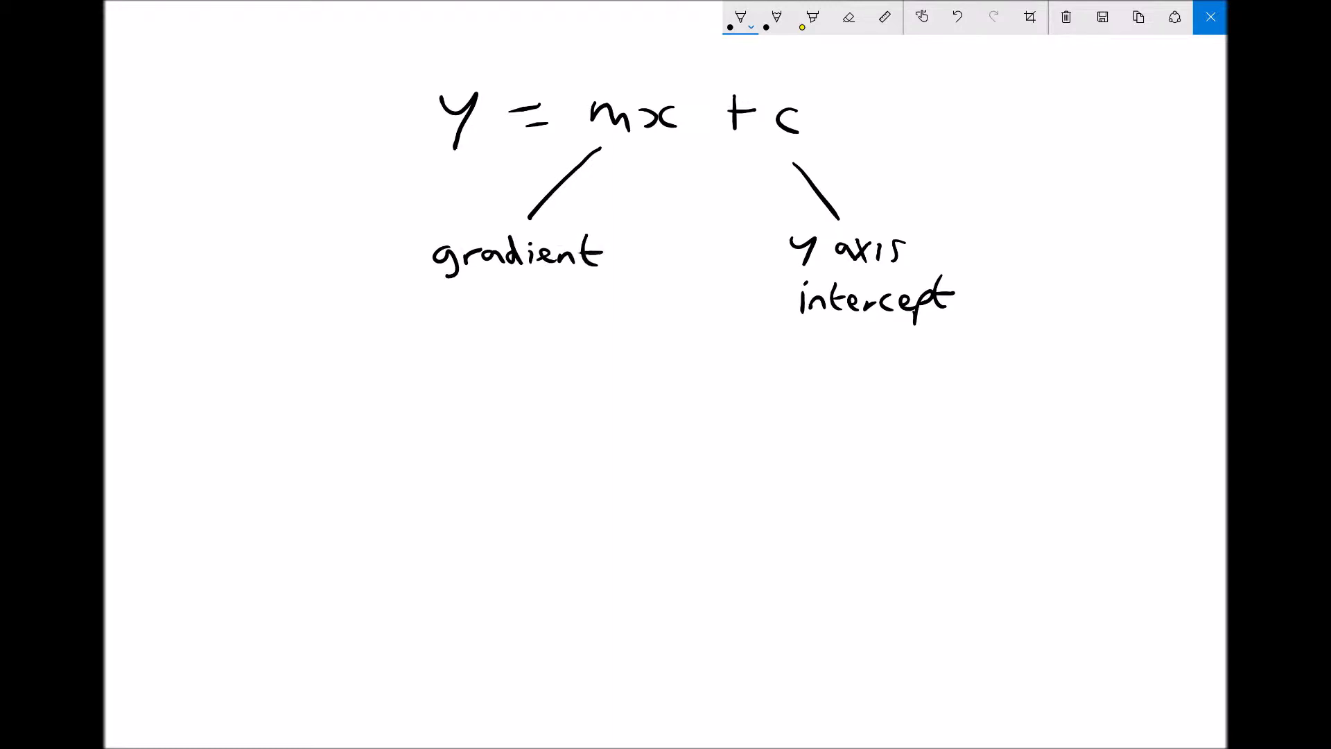
Write the gradient formula Δy/Δx = (y2 − y1)/(x2 − x1) below 'gradient'.
mouse_move(415, 310)
mouse_down()
mouse_move(416, 338)
mouse_move(414, 312)
mouse_move(451, 324)
mouse_move(439, 348)
mouse_up()
mouse_move(463, 361)
mouse_down()
mouse_move(388, 361)
mouse_move(419, 400)
mouse_move(408, 379)
mouse_move(428, 400)
mouse_up()
mouse_move(448, 386)
mouse_down()
mouse_move(443, 398)
mouse_move(460, 402)
mouse_up()
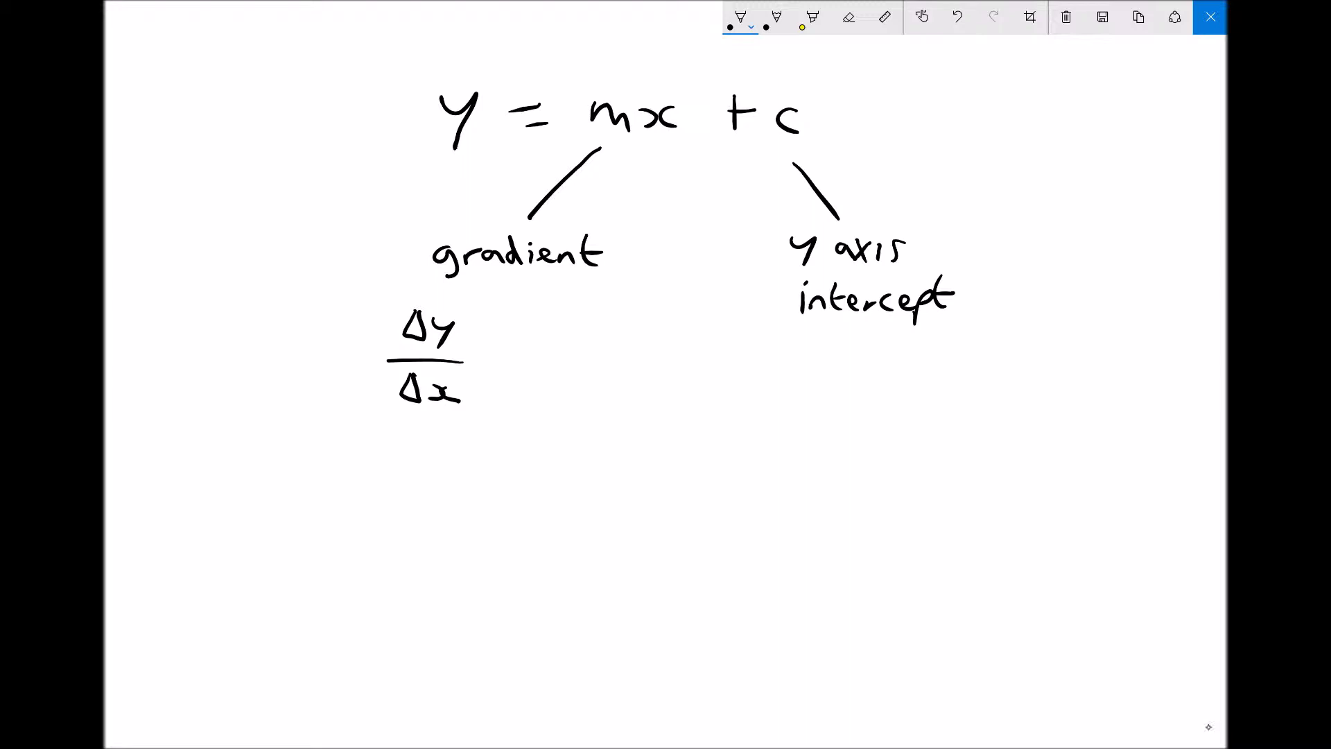
drag(525, 345, 501, 348)
mouse_move(501, 359)
mouse_down()
mouse_move(550, 324)
mouse_move(572, 322)
mouse_move(569, 356)
mouse_move(600, 361)
mouse_move(685, 328)
mouse_move(675, 361)
mouse_up()
mouse_move(699, 349)
mouse_down()
mouse_move(698, 384)
mouse_move(541, 390)
mouse_move(563, 425)
mouse_up()
mouse_move(588, 408)
mouse_down()
mouse_move(579, 419)
mouse_move(624, 438)
mouse_move(640, 420)
mouse_move(712, 433)
mouse_up()
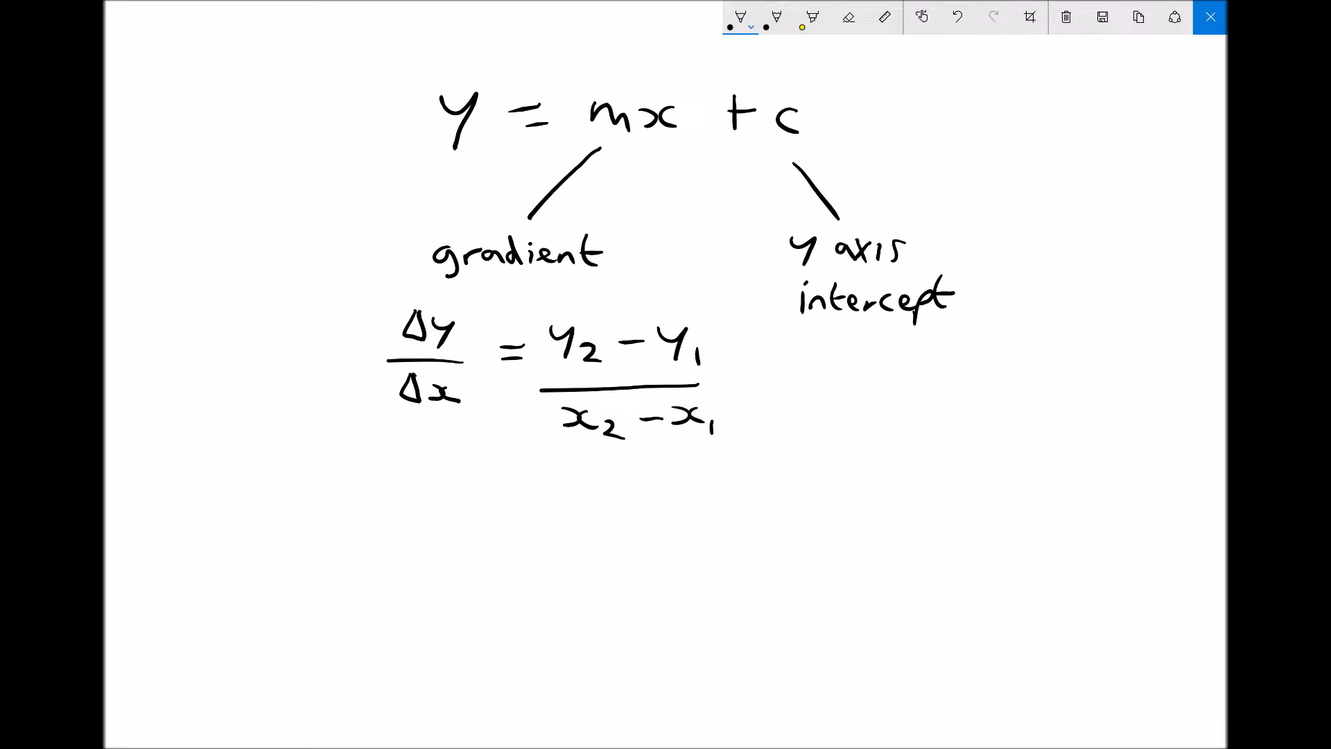
Mark both the 'gradient' and 'y axis intercept' labels with stars.
mouse_move(378, 244)
mouse_down()
mouse_move(396, 271)
mouse_move(374, 263)
mouse_move(386, 260)
mouse_up()
mouse_move(373, 254)
mouse_down()
mouse_move(399, 253)
mouse_move(379, 233)
mouse_up()
drag(384, 226, 390, 250)
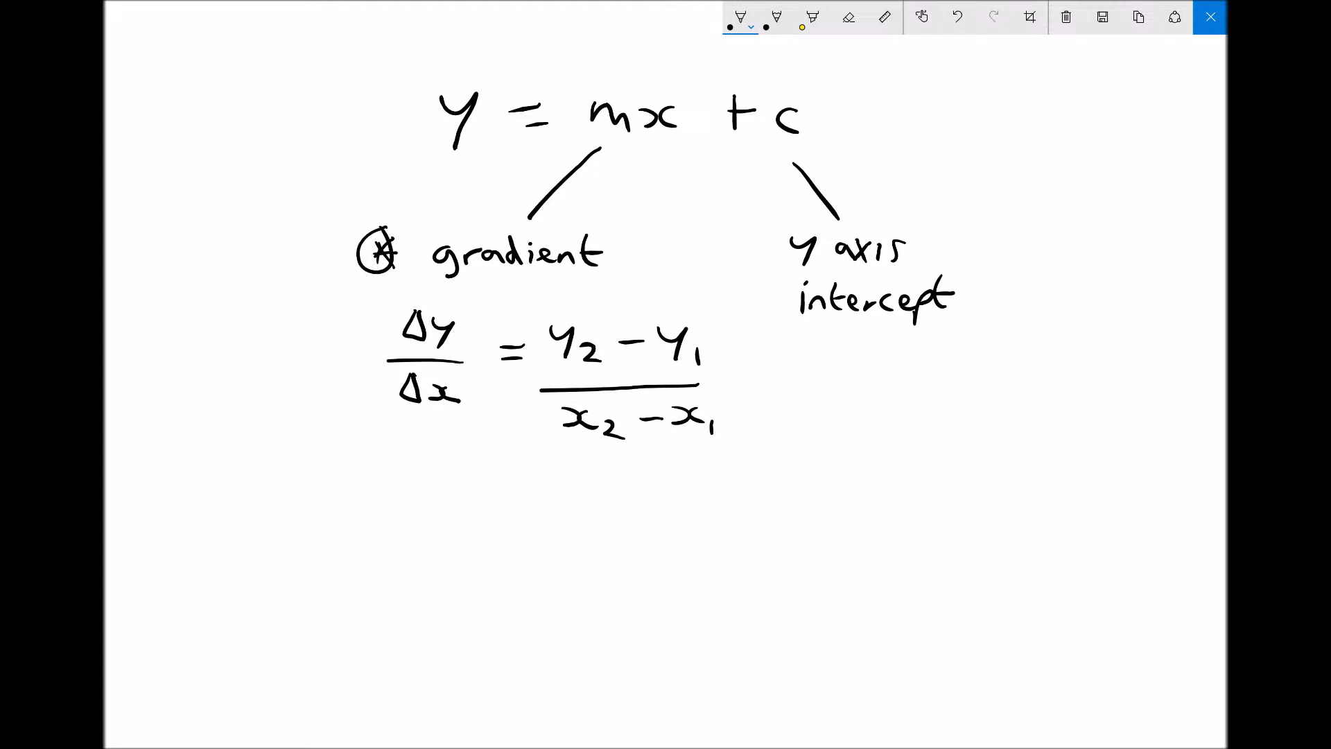
mouse_move(732, 234)
mouse_down()
mouse_move(755, 257)
mouse_move(732, 256)
mouse_move(758, 226)
mouse_up()
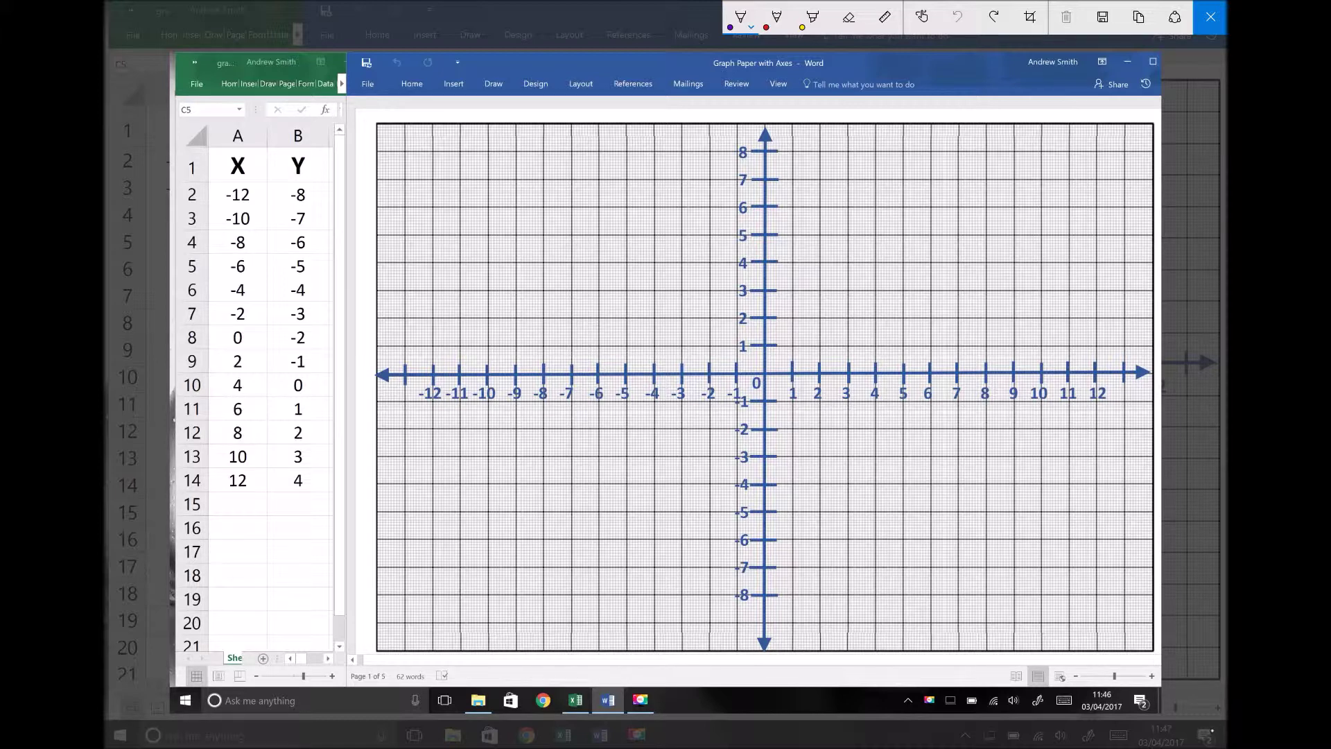
Draw arrows to the X and Y table columns and bracket the −12 and −8 in row 2.
mouse_move(185, 79)
mouse_down()
mouse_move(213, 109)
mouse_move(224, 135)
mouse_up()
drag(249, 83, 283, 134)
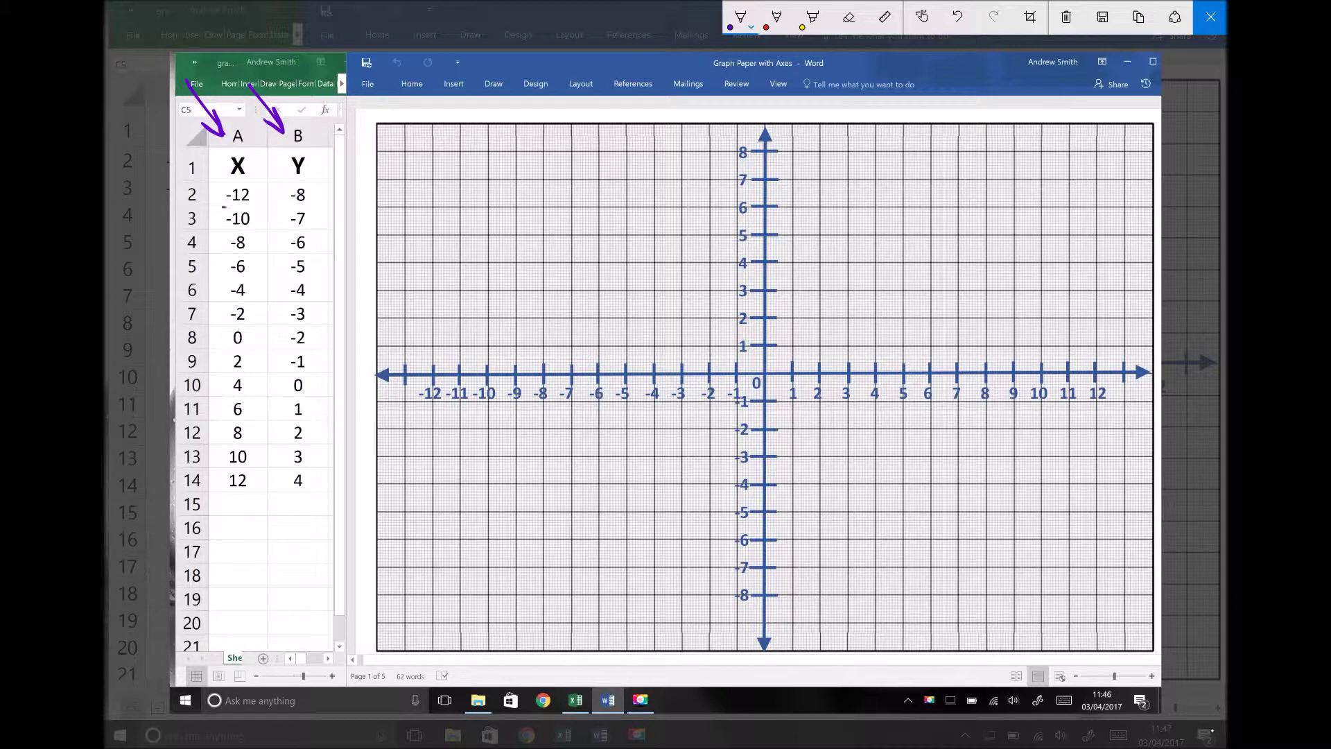
mouse_move(223, 206)
mouse_down()
mouse_move(211, 183)
mouse_move(226, 183)
mouse_up()
mouse_move(307, 207)
mouse_down()
mouse_move(319, 202)
mouse_move(305, 178)
mouse_up()
Label the axes x and y and plot the crosses (−12, −8) and (−10, −7).
mouse_move(1123, 401)
mouse_down()
mouse_move(1136, 408)
mouse_move(1125, 415)
mouse_move(1150, 418)
mouse_up()
mouse_move(715, 128)
mouse_down()
mouse_move(729, 137)
mouse_move(719, 155)
mouse_up()
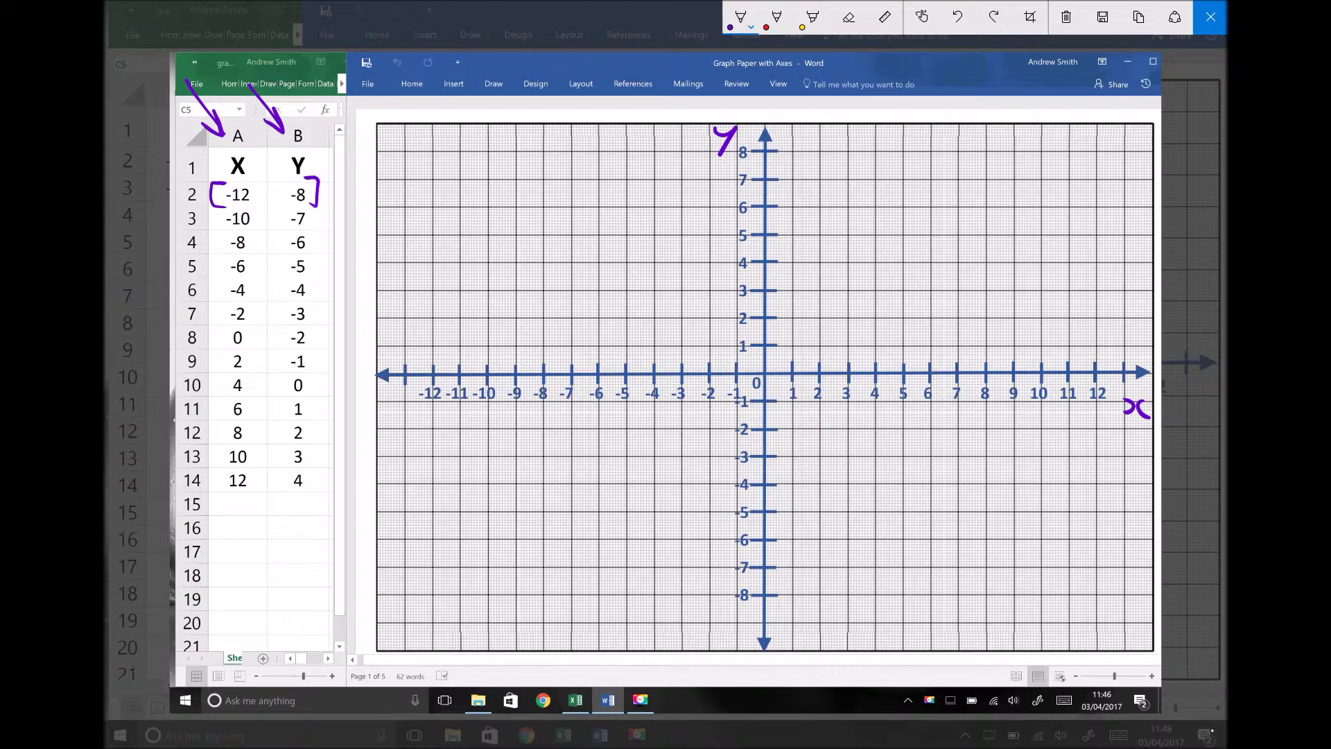
mouse_move(425, 586)
mouse_down()
mouse_move(443, 601)
mouse_move(427, 601)
mouse_up()
mouse_move(479, 564)
mouse_down()
mouse_move(494, 572)
mouse_move(478, 578)
mouse_up()
Plot crosses at (−8, −6), (−6, −5), (−4, −4), (−2, −3) and (0, −2).
mouse_move(537, 534)
mouse_down()
mouse_move(552, 544)
mouse_move(535, 548)
mouse_up()
mouse_move(592, 504)
mouse_down()
mouse_move(608, 518)
mouse_move(593, 519)
mouse_up()
mouse_move(648, 478)
mouse_down()
mouse_move(663, 492)
mouse_move(648, 493)
mouse_up()
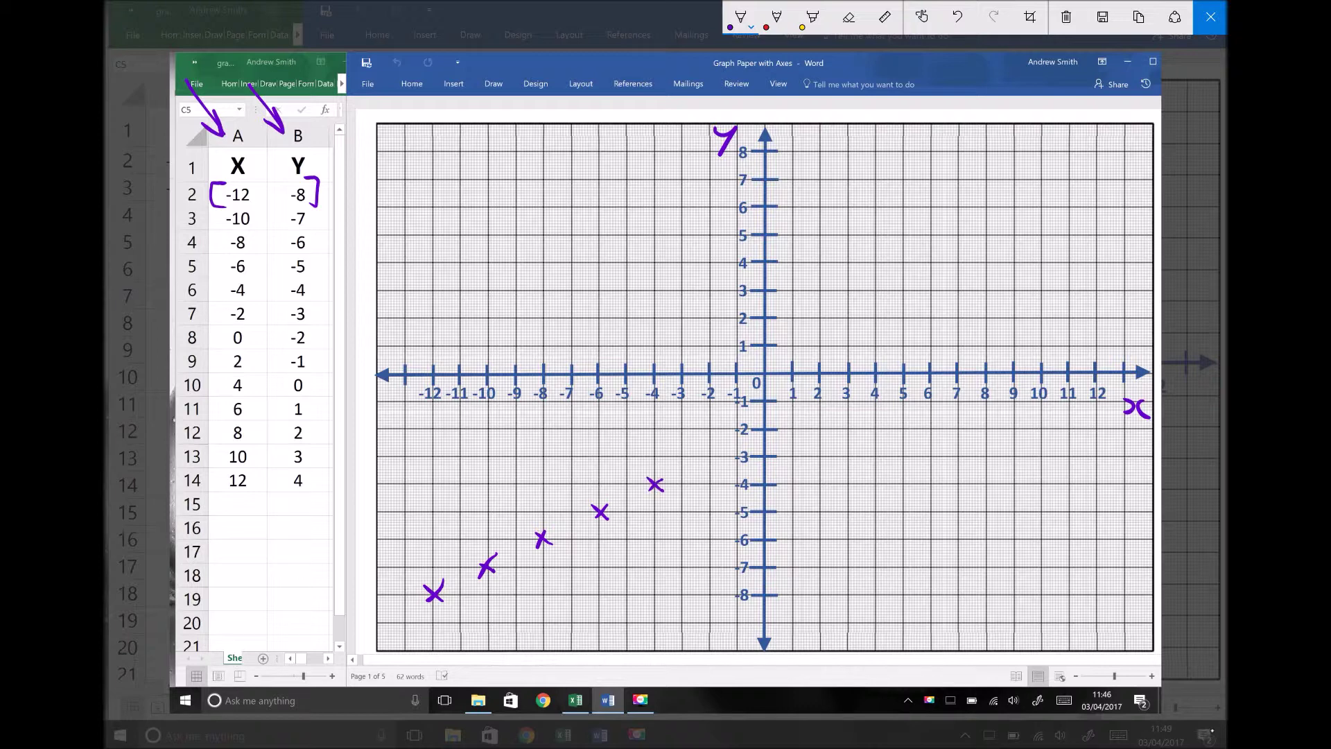
drag(703, 449, 717, 463)
drag(715, 448, 702, 465)
mouse_move(758, 425)
mouse_down()
mouse_move(771, 438)
mouse_move(757, 438)
mouse_up()
Plot crosses at (2, −1), (4, 0), (6, 1), (8, 2), (10, 3) and (12, 4).
drag(809, 398, 823, 410)
drag(867, 364, 882, 380)
mouse_move(921, 337)
mouse_down()
mouse_move(935, 352)
mouse_move(933, 336)
mouse_move(991, 325)
mouse_up()
drag(989, 310, 977, 325)
mouse_move(1033, 283)
mouse_down()
mouse_move(1048, 298)
mouse_move(1032, 298)
mouse_up()
mouse_move(1087, 254)
mouse_down()
mouse_move(1107, 272)
mouse_move(1083, 272)
mouse_up()
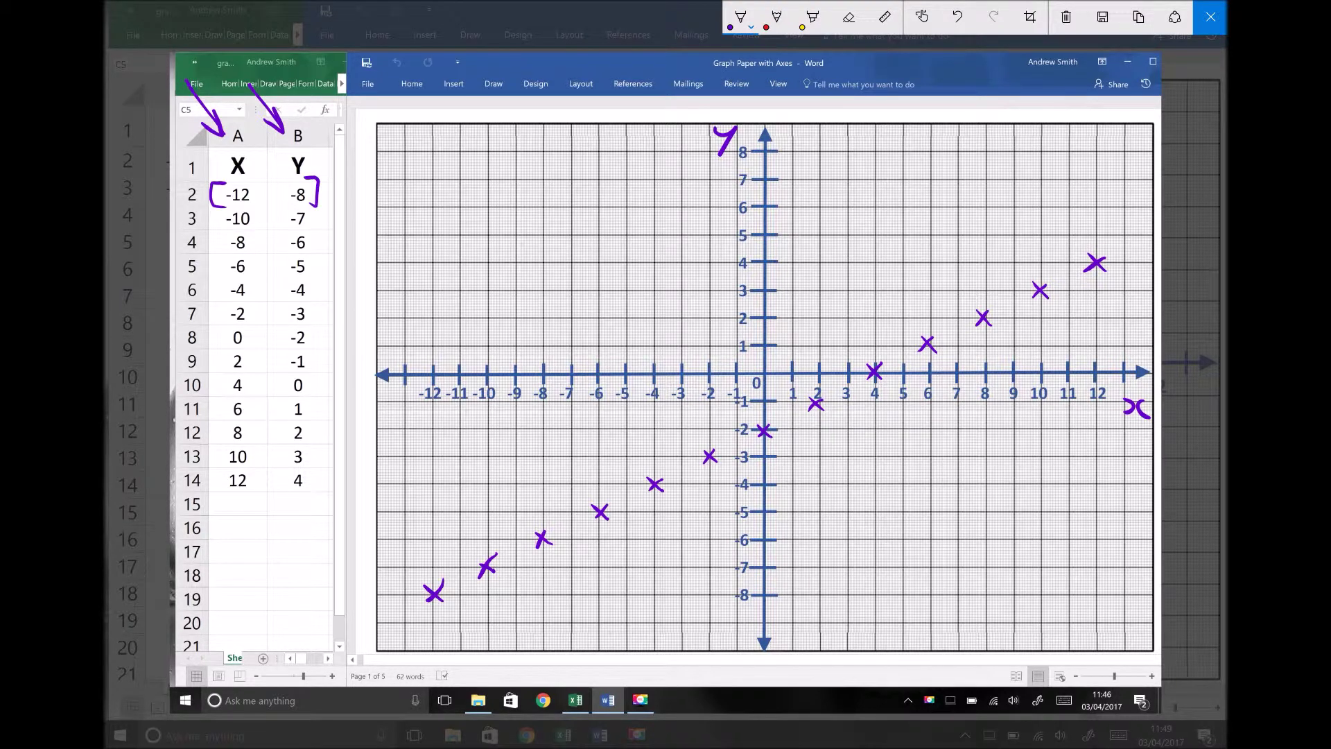
click(884, 17)
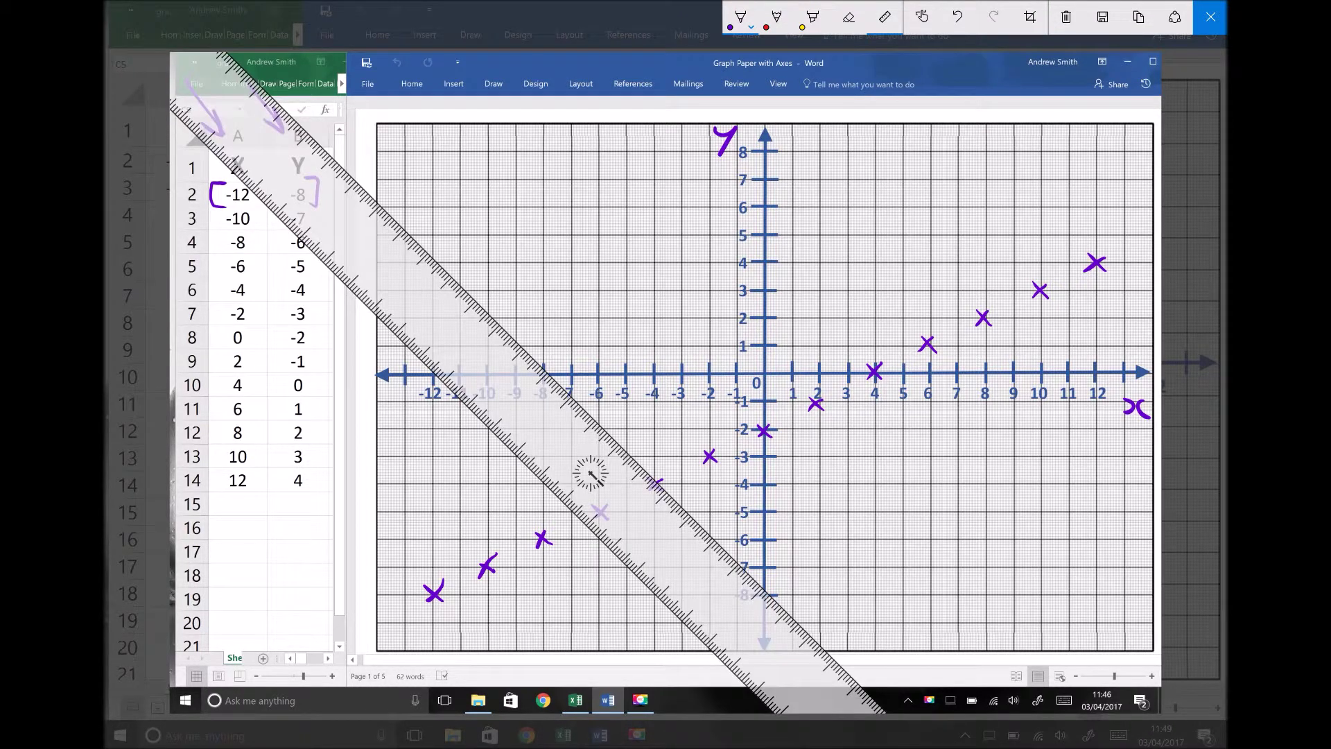
Align the ruler with the crosses and rule a straight line from (12, 4) to (−12, −8).
drag(590, 474, 758, 483)
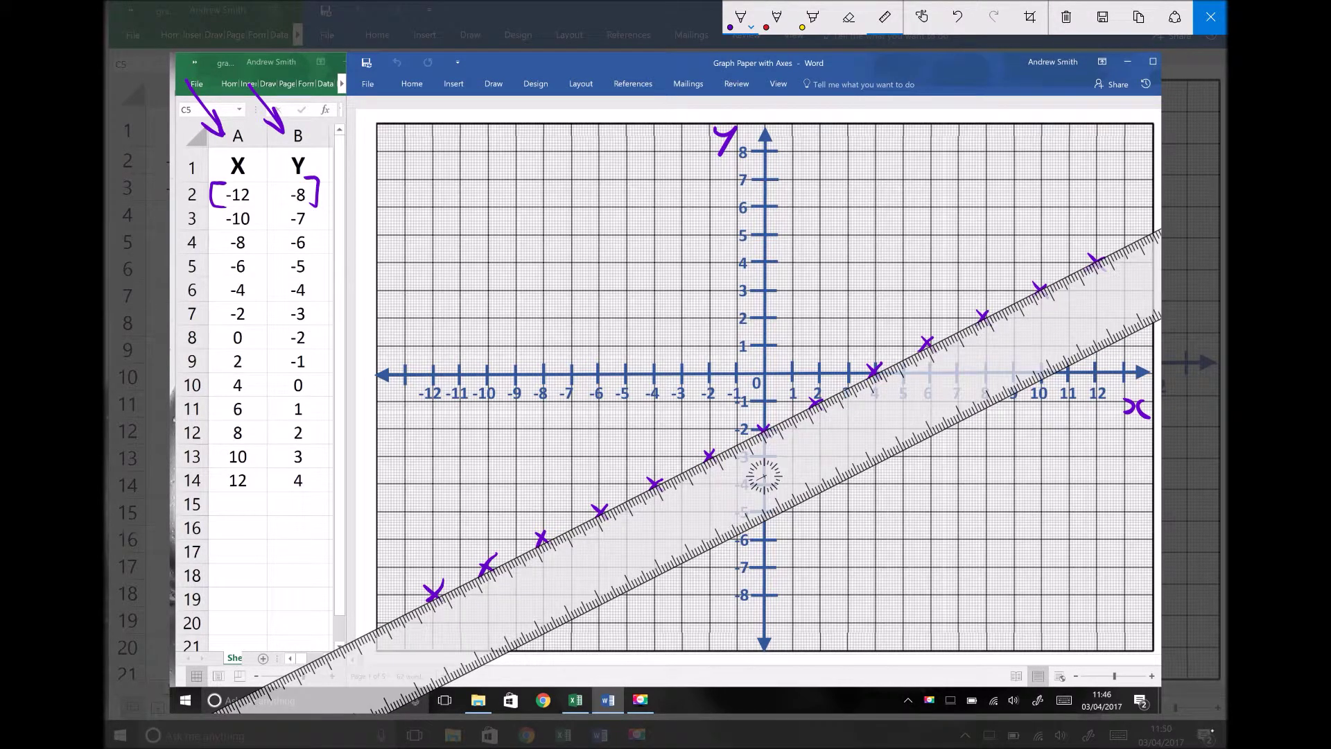
drag(1110, 252, 426, 598)
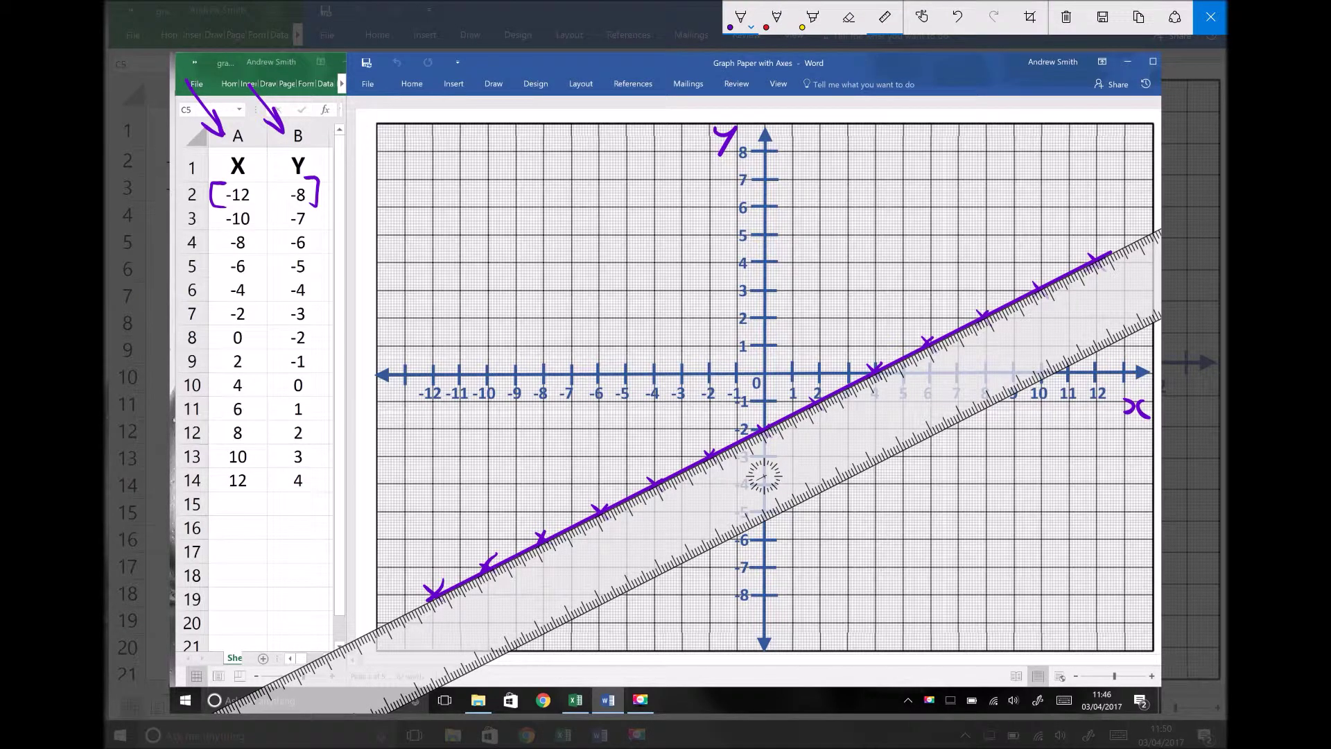
click(885, 16)
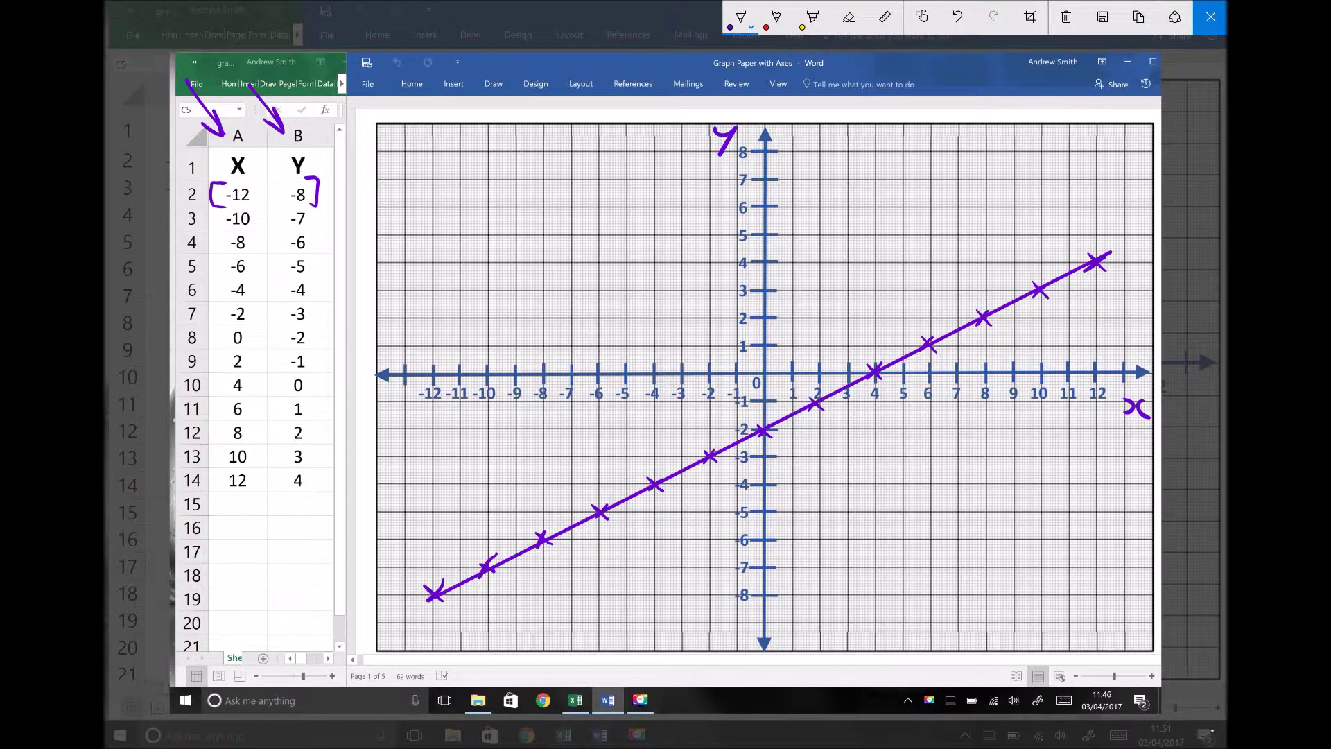
drag(763, 431, 683, 316)
Write 'c = −2' at the intercept and draw dashed guides up to (12, 4) and along the x-axis.
mouse_move(611, 278)
mouse_down()
mouse_move(611, 294)
mouse_move(681, 280)
mouse_move(711, 294)
mouse_up()
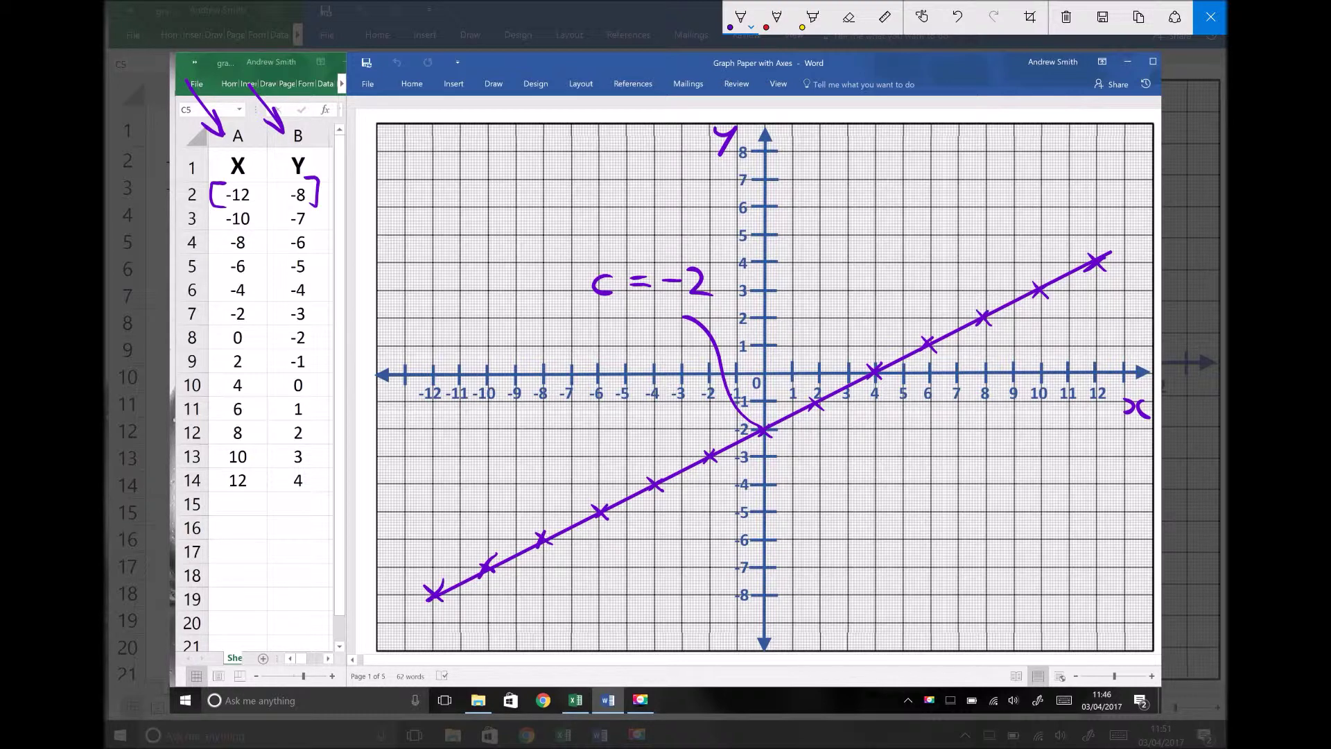
drag(1094, 370, 1096, 303)
click(1094, 290)
drag(1064, 369, 1051, 370)
drag(964, 372, 937, 373)
Draw a bracket pointing to the rise and write Δy beneath it.
mouse_move(1013, 326)
mouse_down()
mouse_move(1004, 392)
mouse_move(955, 461)
mouse_up()
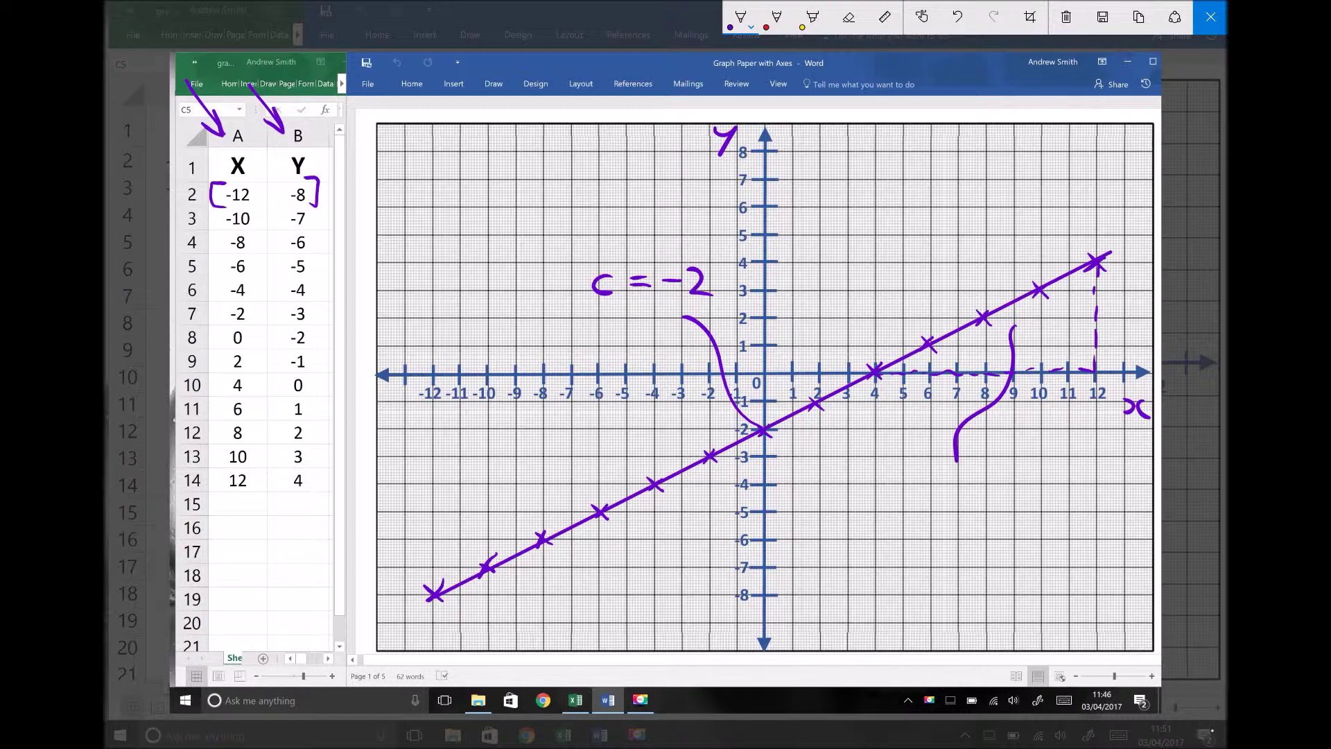
mouse_move(922, 464)
mouse_down()
mouse_move(933, 495)
mouse_move(922, 466)
mouse_up()
mouse_move(933, 474)
mouse_down()
mouse_move(941, 500)
mouse_move(963, 511)
mouse_move(923, 534)
mouse_move(932, 548)
mouse_move(922, 526)
mouse_move(947, 545)
mouse_up()
Write Δx under Δy and number the chosen points (4, 0) and (12, 4) as 1 and 2.
drag(955, 531, 959, 552)
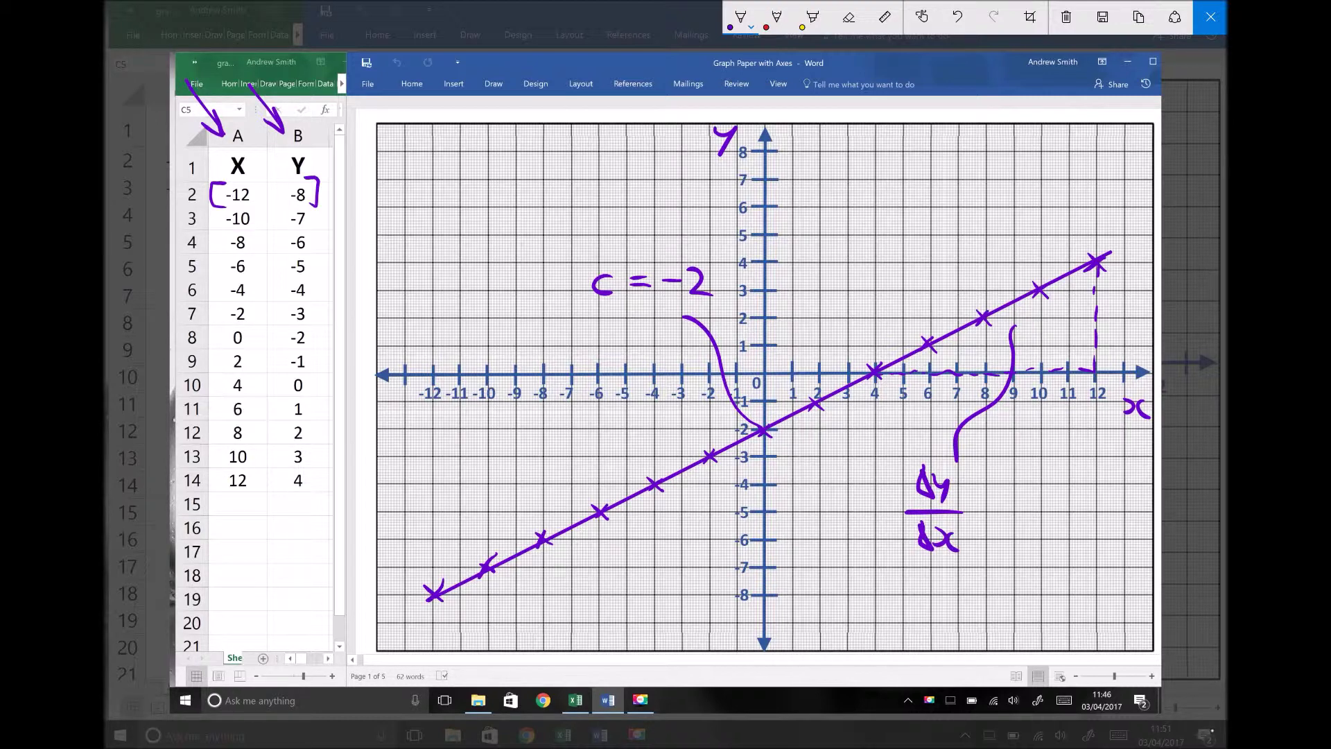
mouse_move(861, 330)
mouse_down()
mouse_move(843, 358)
mouse_move(863, 330)
mouse_up()
mouse_move(1102, 230)
mouse_down()
mouse_move(1117, 245)
mouse_move(1100, 213)
mouse_move(1104, 253)
mouse_move(1115, 212)
mouse_up()
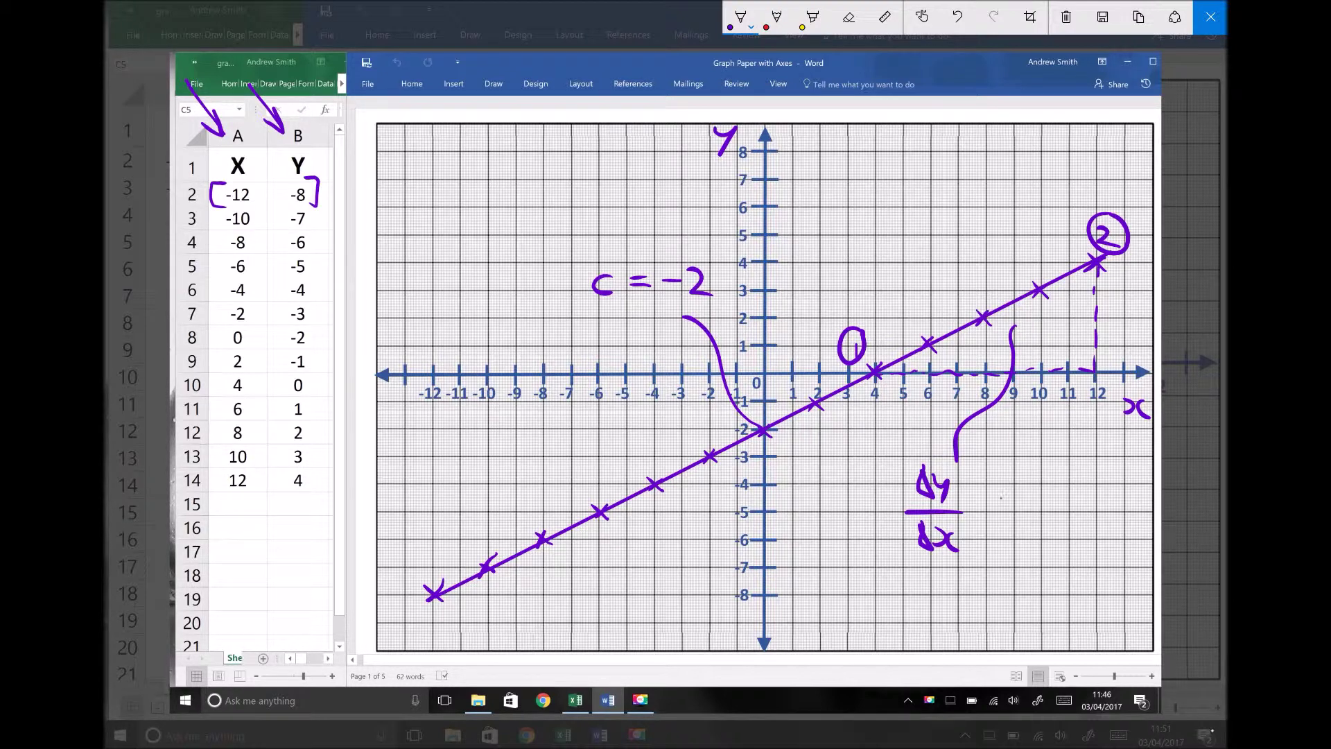
Write the working '= (4 − 0)/(12 − 4)' with a new equals sign below it.
mouse_move(983, 498)
mouse_down()
mouse_move(1003, 495)
mouse_move(1002, 511)
mouse_up()
mouse_move(1028, 474)
mouse_down()
mouse_move(1037, 507)
mouse_move(1095, 483)
mouse_up()
drag(1031, 520, 1113, 516)
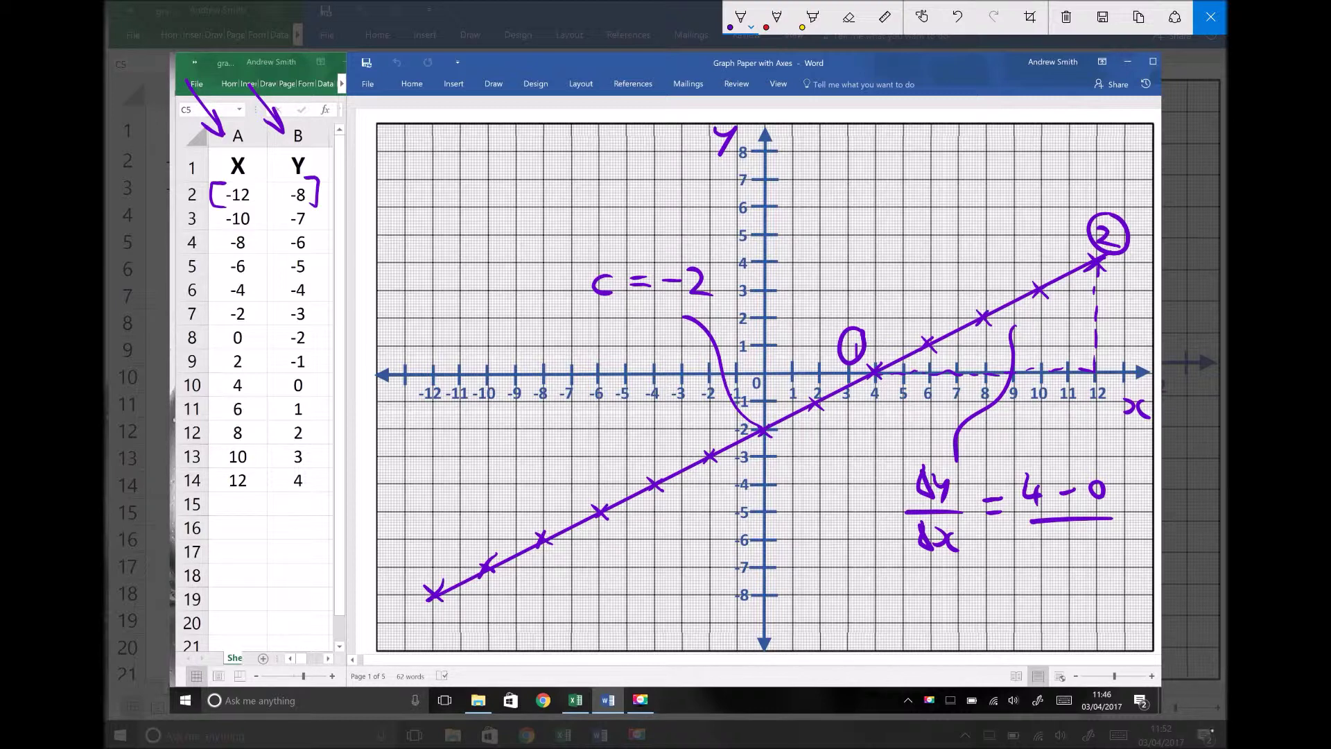
mouse_move(1039, 541)
mouse_down()
mouse_move(1040, 562)
mouse_move(1073, 561)
mouse_up()
drag(1089, 551, 1124, 553)
mouse_move(962, 593)
mouse_down()
mouse_move(1035, 597)
mouse_move(1024, 605)
mouse_move(1042, 614)
mouse_move(1014, 648)
mouse_up()
Finish the gradient working with the result 4/8 = 0.5.
mouse_move(1058, 608)
mouse_down()
mouse_move(1082, 604)
mouse_move(1084, 620)
mouse_up()
mouse_move(1113, 605)
mouse_down()
mouse_move(1103, 616)
mouse_move(1114, 606)
mouse_move(1143, 645)
mouse_up()
click(1125, 626)
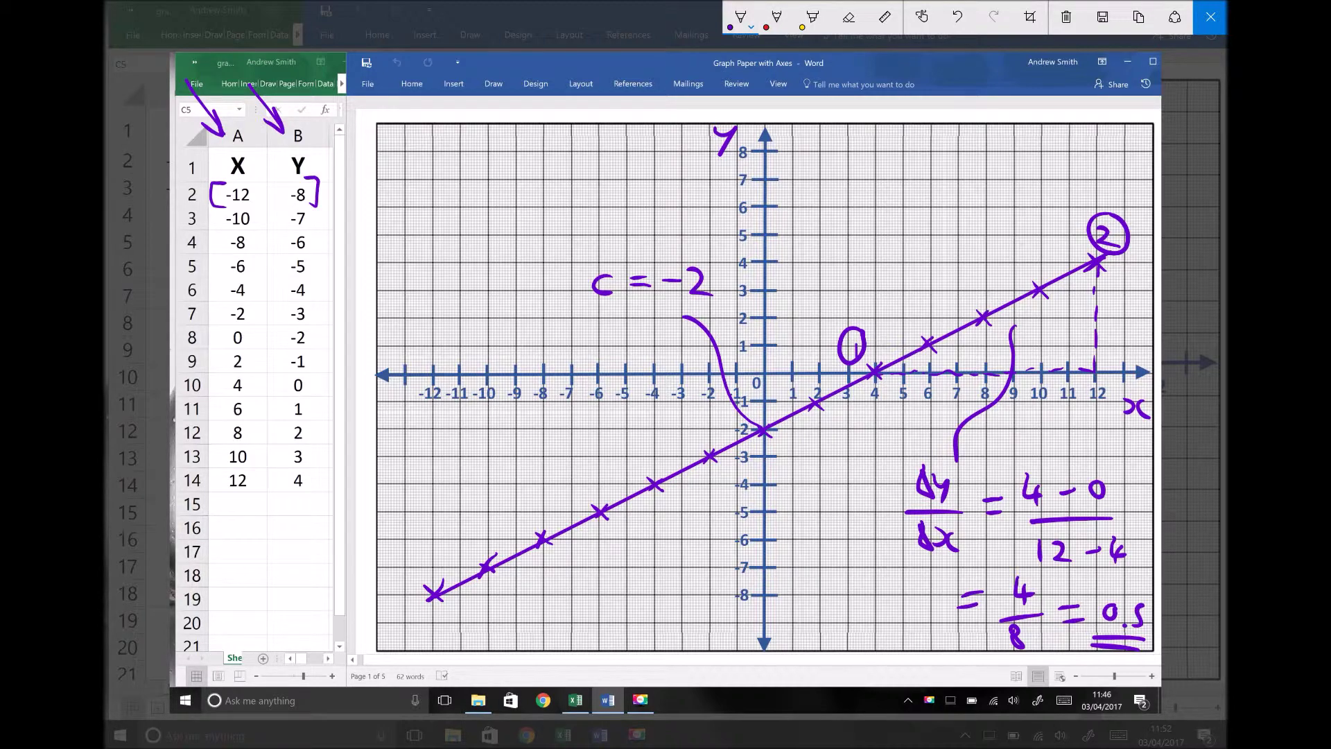
Write the circled-asterisk equation y = 0.5x − 2 at the top and underline it.
mouse_move(415, 186)
mouse_down()
mouse_move(441, 186)
mouse_move(424, 170)
mouse_move(429, 152)
mouse_move(434, 198)
mouse_move(426, 151)
mouse_up()
mouse_move(465, 166)
mouse_down()
mouse_move(470, 199)
mouse_move(526, 167)
mouse_up()
drag(504, 183, 531, 181)
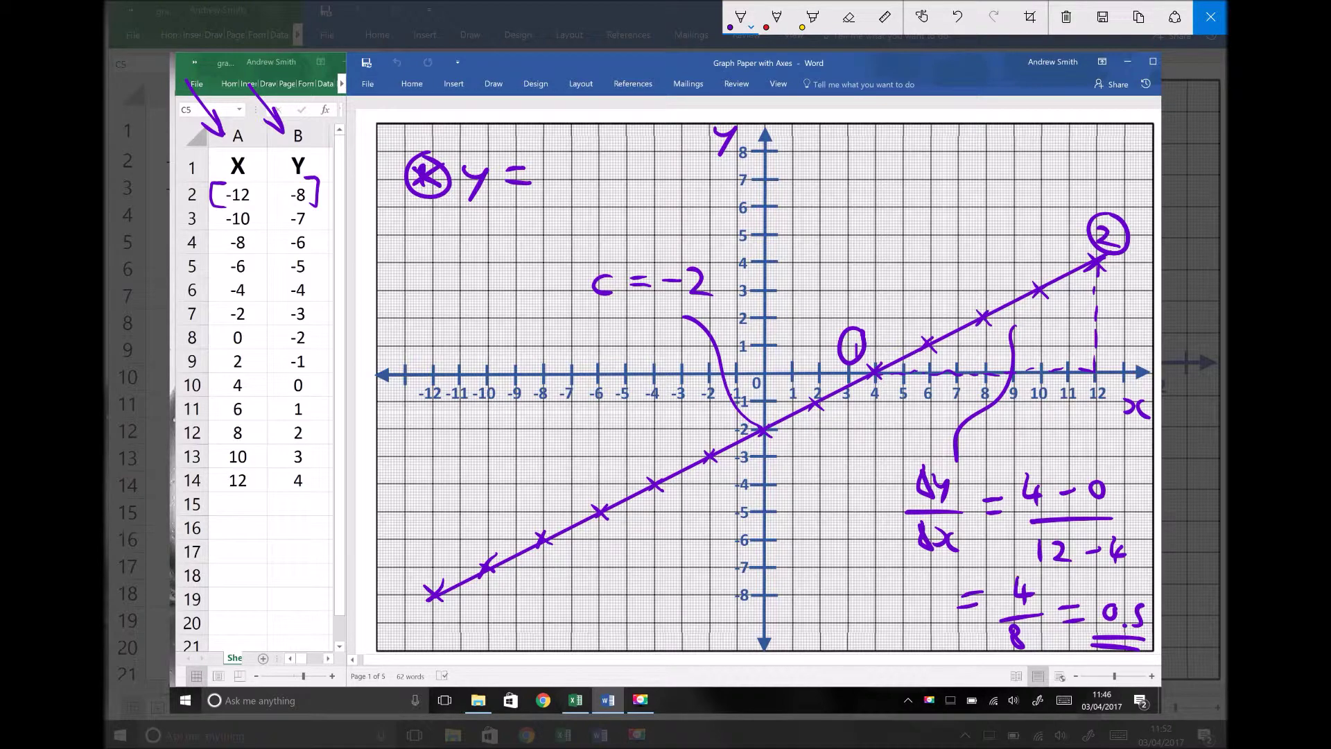
mouse_move(559, 160)
mouse_down()
mouse_move(583, 158)
mouse_move(578, 181)
mouse_move(627, 182)
mouse_up()
click(570, 179)
mouse_move(635, 167)
mouse_down()
mouse_move(695, 175)
mouse_move(646, 198)
mouse_move(487, 212)
mouse_up()
drag(652, 213, 494, 221)
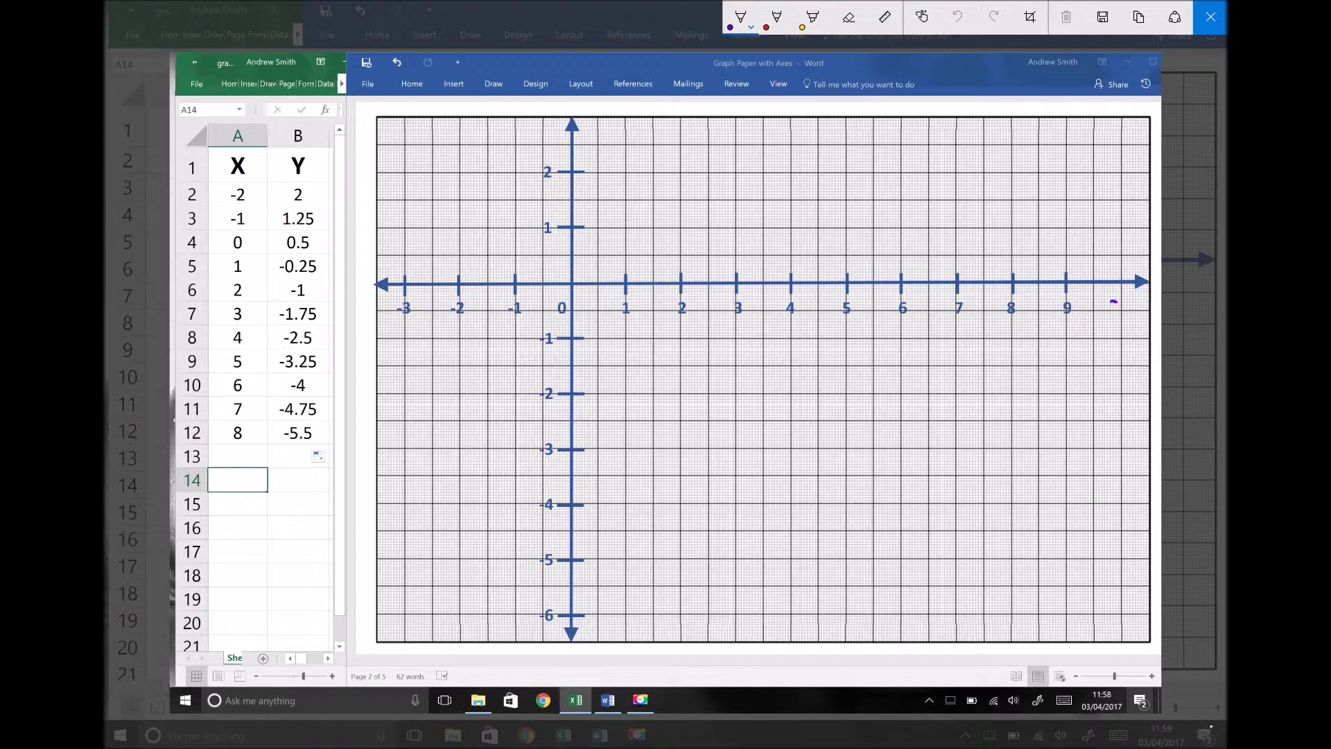
mouse_move(1113, 301)
mouse_down()
mouse_move(1113, 315)
mouse_move(1133, 316)
mouse_up()
Label the y-axis, mark its 1 and 2 ticks, and plot (−2, 2) and (−1, 1.25).
mouse_move(531, 121)
mouse_down()
mouse_move(554, 124)
mouse_move(541, 148)
mouse_up()
mouse_move(453, 165)
mouse_down()
mouse_move(467, 181)
mouse_move(453, 182)
mouse_up()
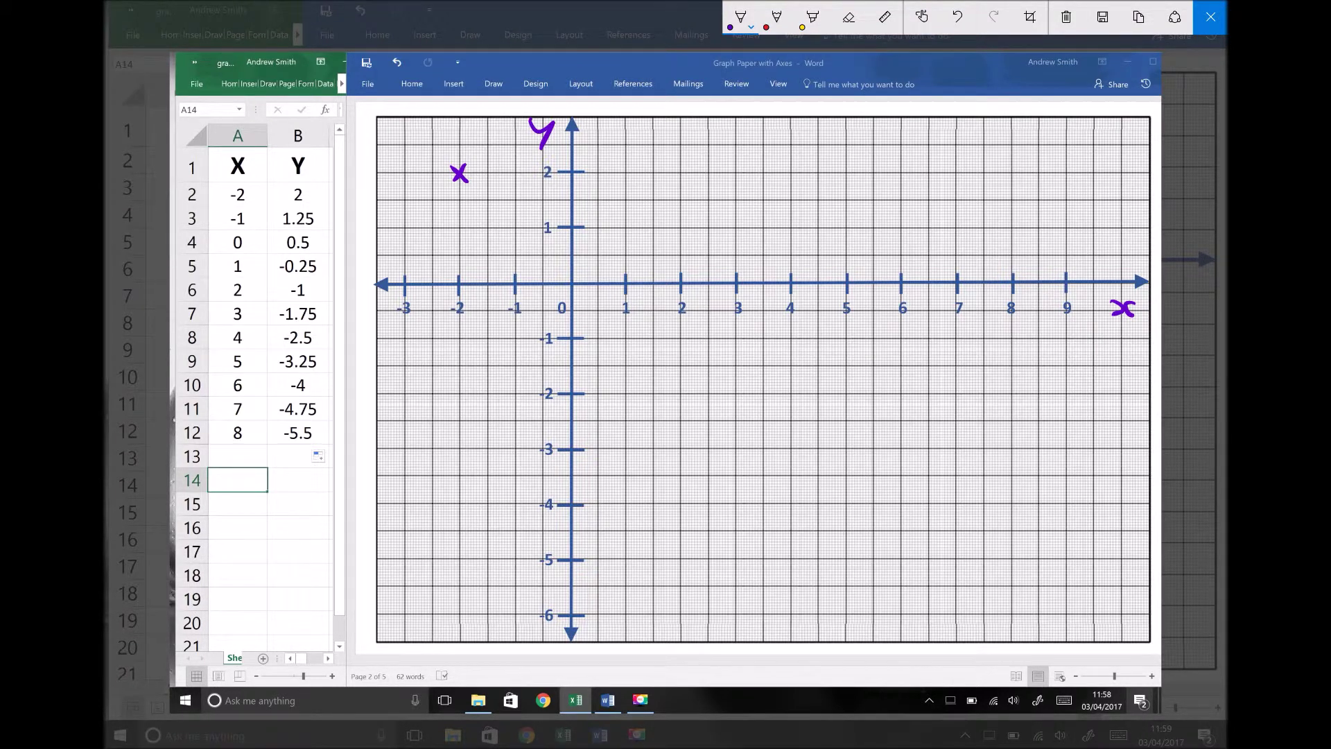
mouse_move(512, 212)
mouse_down()
mouse_move(522, 218)
mouse_move(511, 220)
mouse_up()
drag(566, 227, 579, 229)
mouse_move(566, 172)
mouse_down()
mouse_move(579, 173)
mouse_move(575, 201)
mouse_up()
Plot crosses for the remaining points from (0, 0.5) through (8, −5.5).
drag(563, 247, 565, 265)
mouse_move(619, 294)
mouse_down()
mouse_move(633, 303)
mouse_move(616, 309)
mouse_up()
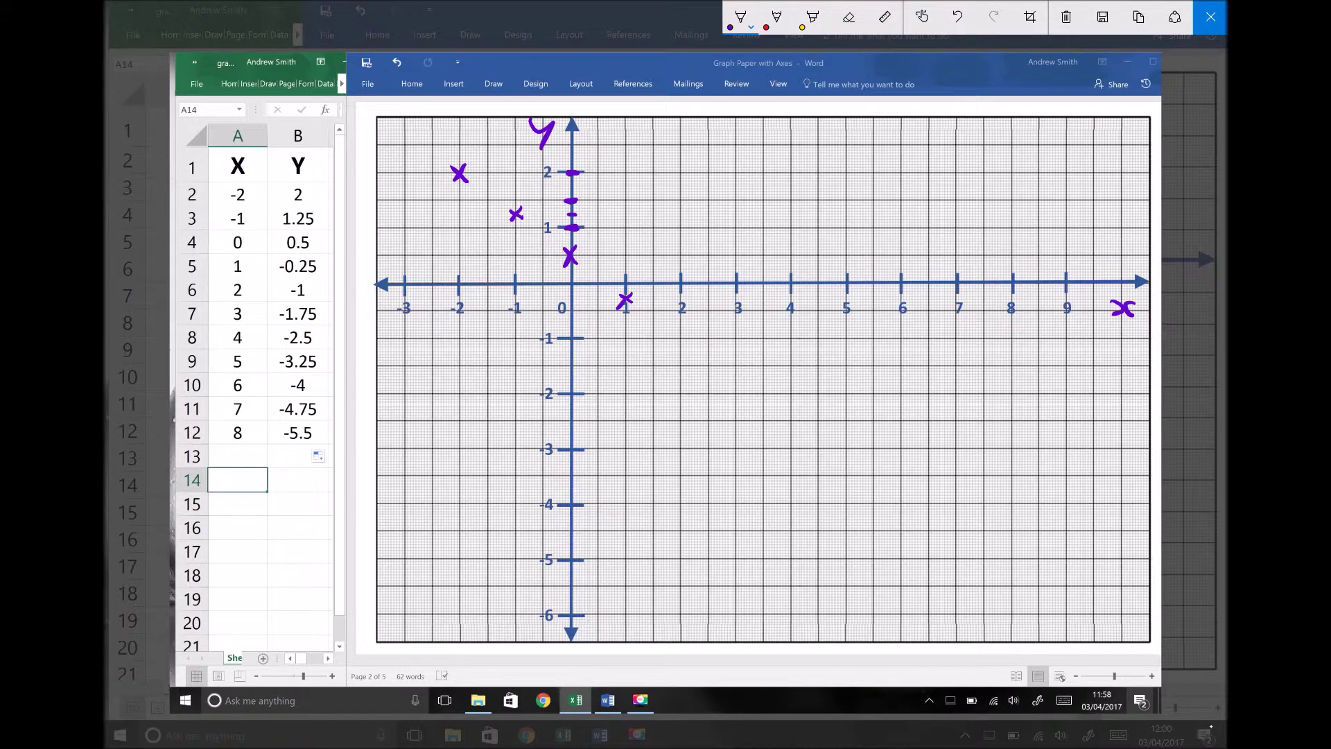
drag(672, 331, 741, 387)
drag(739, 373, 730, 387)
drag(784, 415, 797, 428)
drag(794, 410, 789, 431)
mouse_move(840, 455)
mouse_down()
mouse_move(855, 467)
mouse_move(842, 468)
mouse_up()
drag(1004, 584, 1018, 601)
drag(1016, 585, 1005, 602)
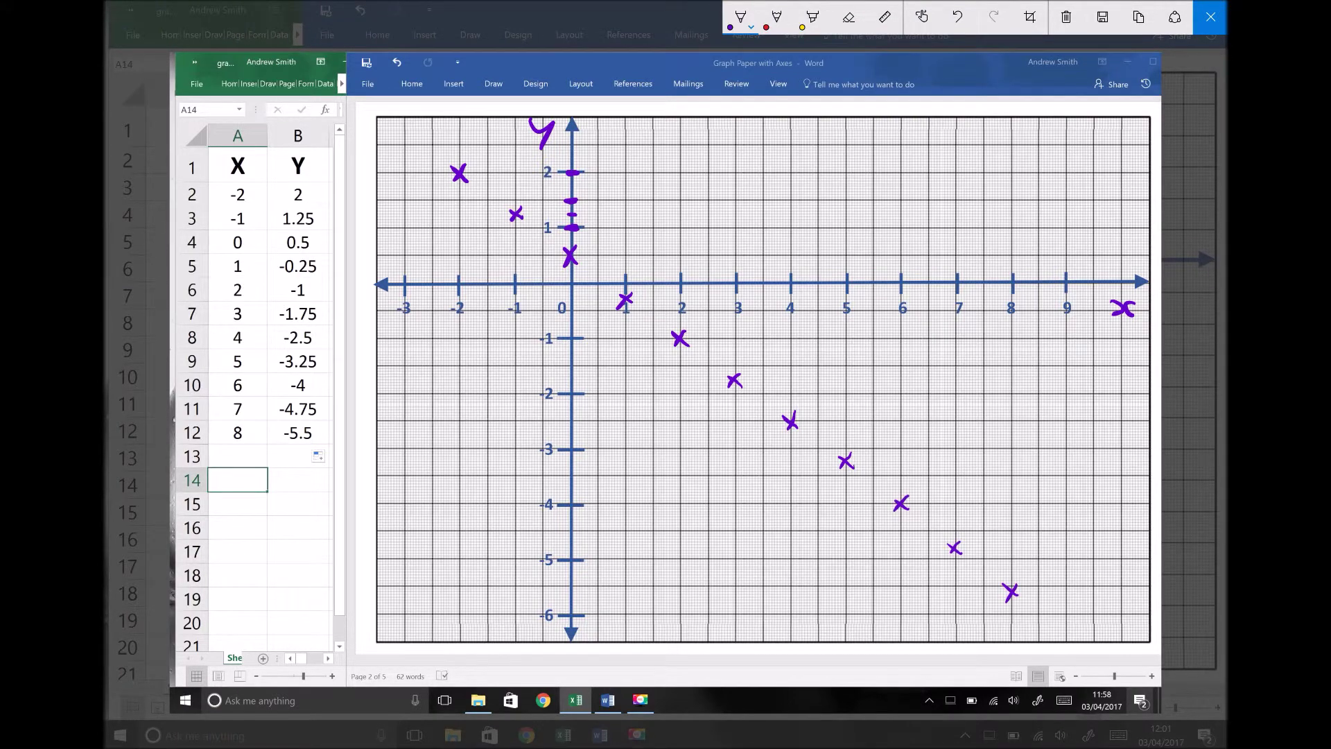
Align the ruler along the plotted crosses and rule a straight line through them.
click(884, 17)
drag(590, 474, 753, 449)
drag(1047, 616, 402, 130)
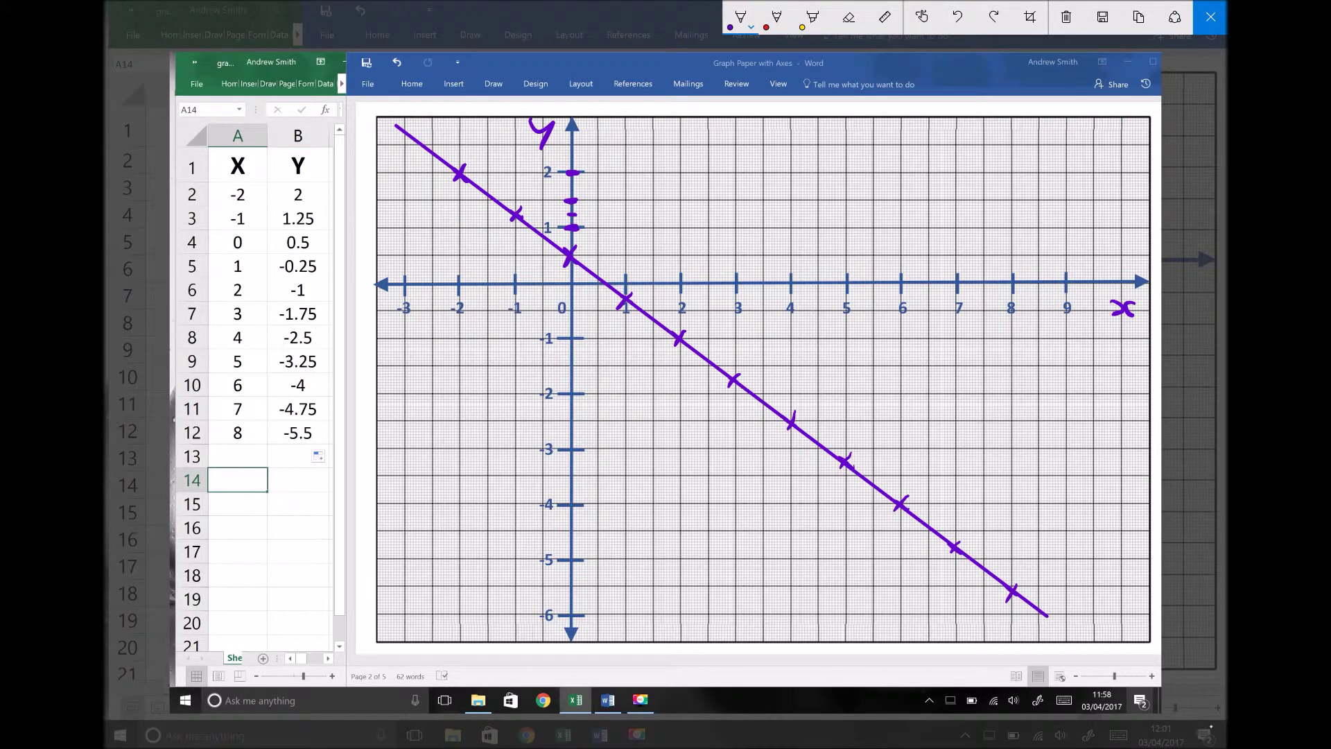
Label the y-intercept c = 0.5 with a curved pointer and circle point (2, −1) as 1.
mouse_move(593, 244)
mouse_down()
mouse_move(638, 167)
mouse_move(709, 158)
mouse_up()
mouse_move(701, 163)
mouse_down()
mouse_move(756, 165)
mouse_move(758, 149)
mouse_move(776, 167)
mouse_up()
click(768, 165)
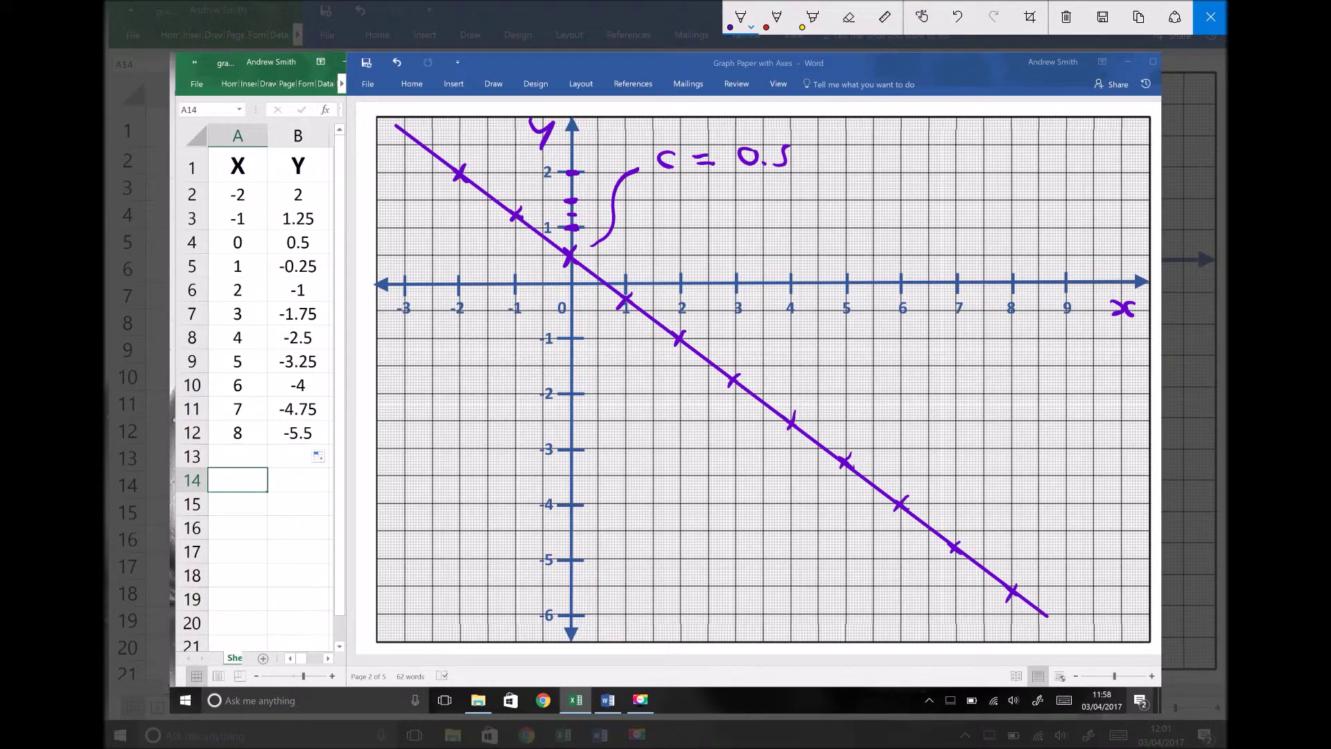
mouse_move(690, 324)
mouse_down()
mouse_move(678, 324)
mouse_move(695, 336)
mouse_move(689, 325)
mouse_move(657, 376)
mouse_move(640, 364)
mouse_move(667, 359)
mouse_up()
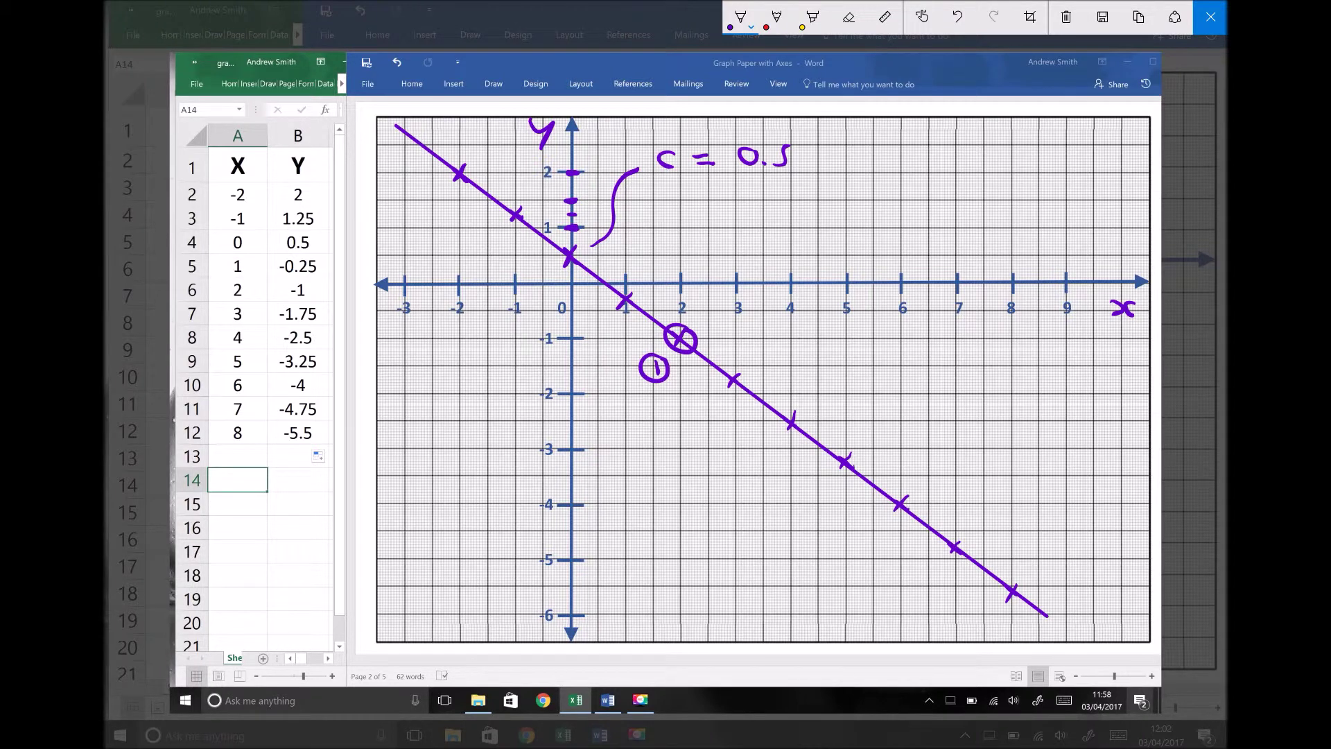
Mark the point at x = 8 as 2, and tag table rows 12 and 6 as points 2 and 1.
mouse_move(996, 618)
mouse_down()
mouse_move(1012, 631)
mouse_move(981, 624)
mouse_move(1009, 615)
mouse_up()
mouse_move(339, 425)
mouse_down()
mouse_move(362, 442)
mouse_move(324, 444)
mouse_move(350, 417)
mouse_up()
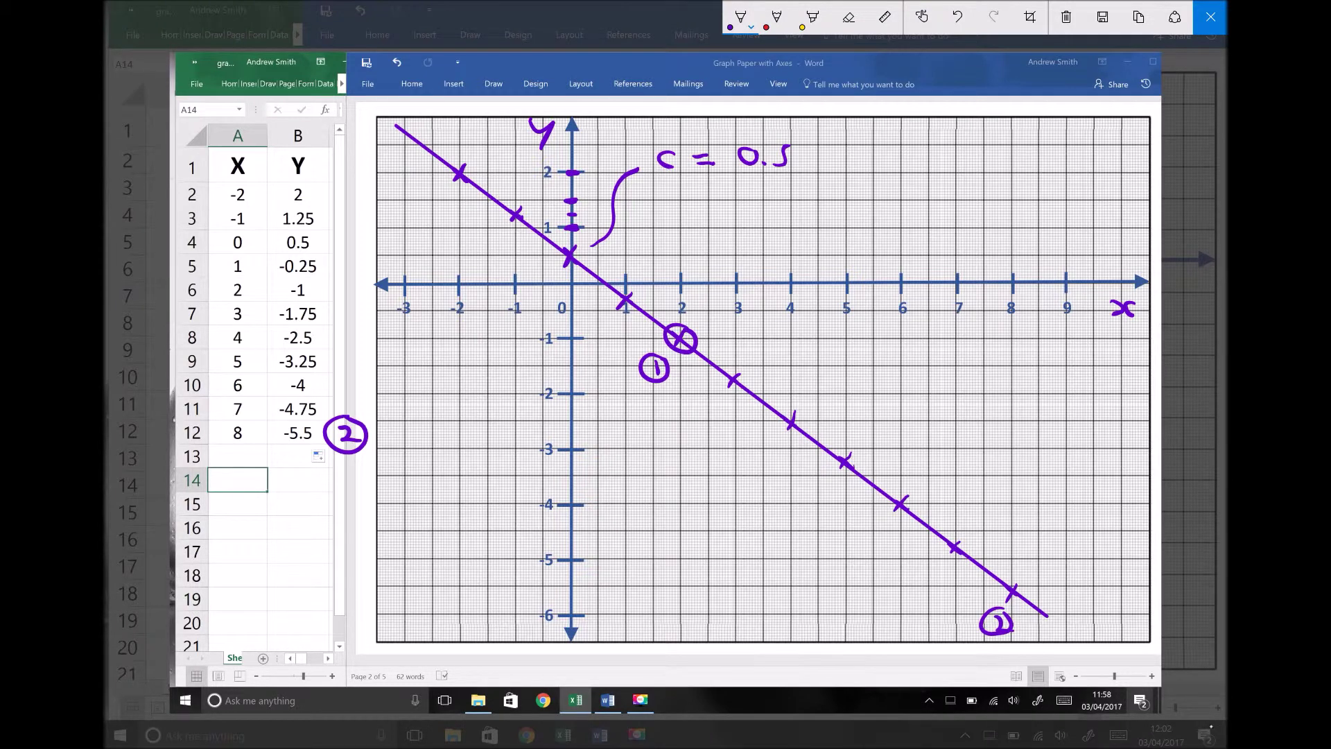
mouse_move(337, 281)
mouse_down()
mouse_move(340, 308)
mouse_move(342, 272)
mouse_up()
Write the gradient definition m = Δy/Δx = beside the line.
drag(802, 340, 834, 351)
mouse_move(852, 340)
mouse_down()
mouse_move(900, 354)
mouse_move(924, 344)
mouse_up()
mouse_move(935, 330)
mouse_down()
mouse_move(912, 358)
mouse_move(937, 370)
mouse_move(911, 405)
mouse_move(908, 390)
mouse_up()
mouse_move(918, 385)
mouse_down()
mouse_move(932, 392)
mouse_move(916, 403)
mouse_move(951, 400)
mouse_up()
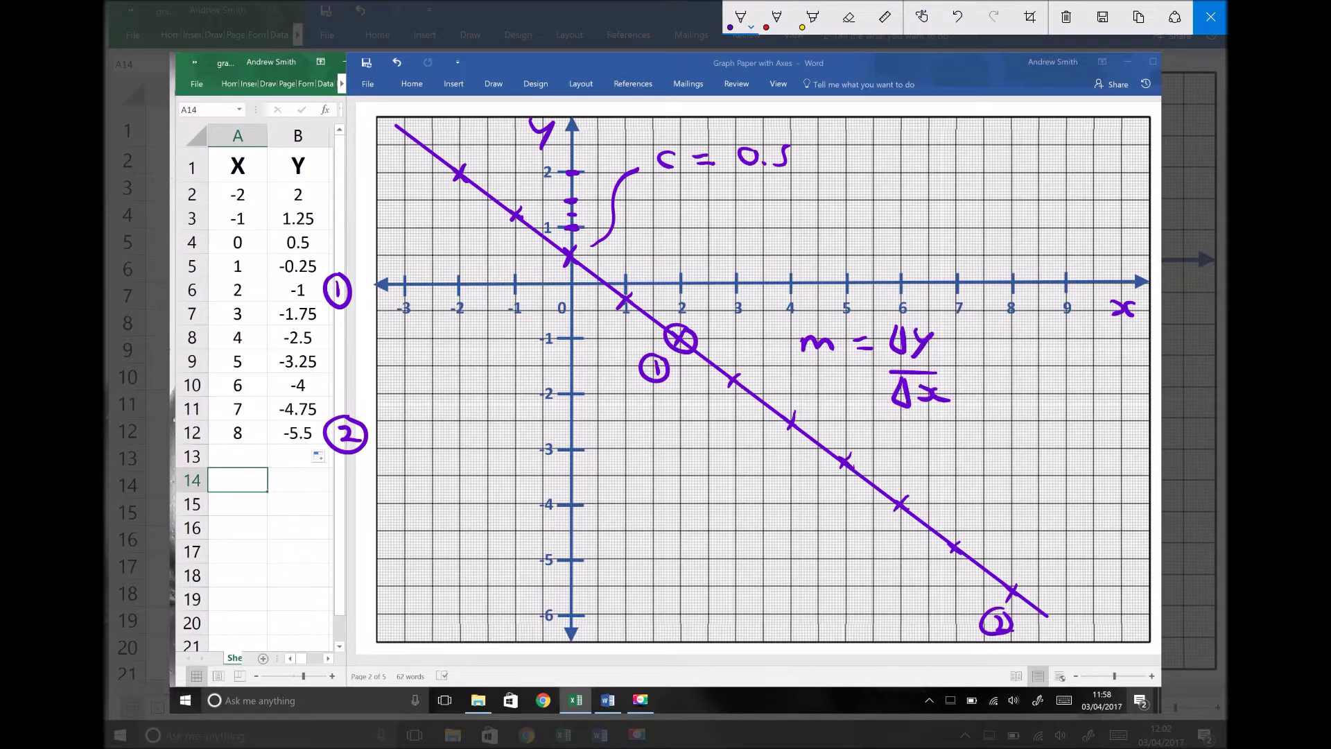
drag(972, 343, 985, 341)
Complete the formula with (y₂ − y₁)/(x₂ − x₁).
drag(967, 353, 1018, 344)
mouse_move(1017, 334)
mouse_down()
mouse_move(1012, 360)
mouse_move(1039, 366)
mouse_move(1067, 348)
mouse_up()
mouse_move(1074, 340)
mouse_down()
mouse_move(1084, 362)
mouse_move(1112, 369)
mouse_up()
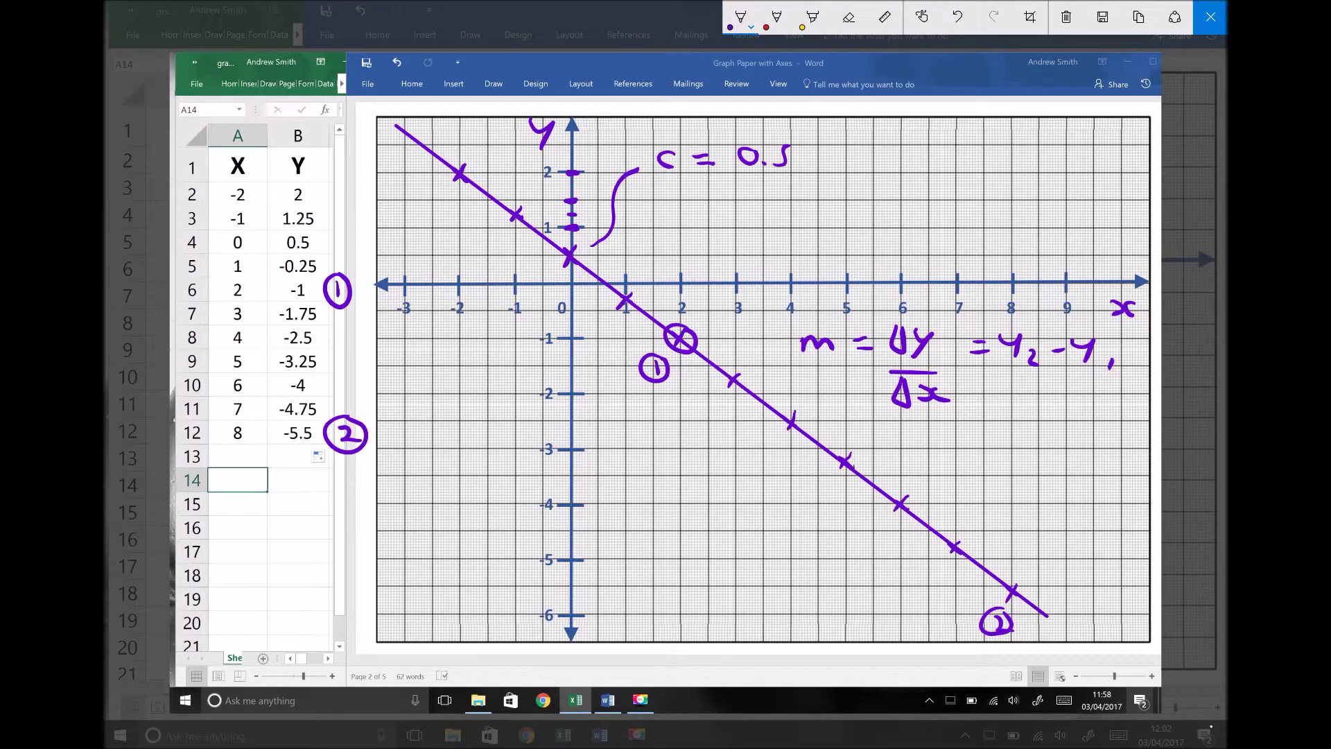
mouse_move(1004, 385)
mouse_down()
mouse_move(1101, 379)
mouse_move(1011, 413)
mouse_move(1077, 416)
mouse_up()
drag(1087, 404, 1126, 434)
click(1126, 420)
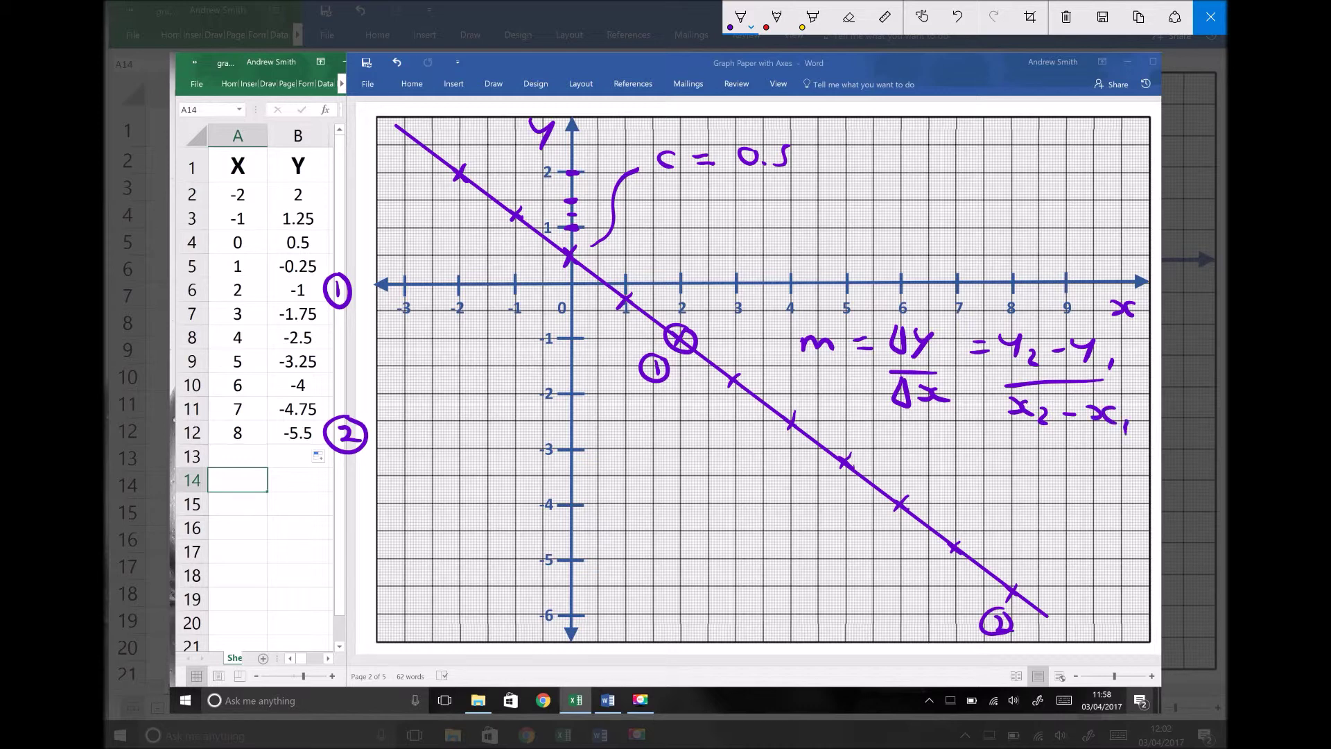
Underline −5.5 and −1 in the table and write the numerator −5.5 + 1.
mouse_move(979, 454)
mouse_down()
mouse_move(1000, 454)
mouse_move(994, 468)
mouse_up()
drag(280, 444, 320, 454)
mouse_move(1016, 463)
mouse_down()
mouse_move(1046, 453)
mouse_move(1041, 468)
mouse_move(1068, 474)
mouse_up()
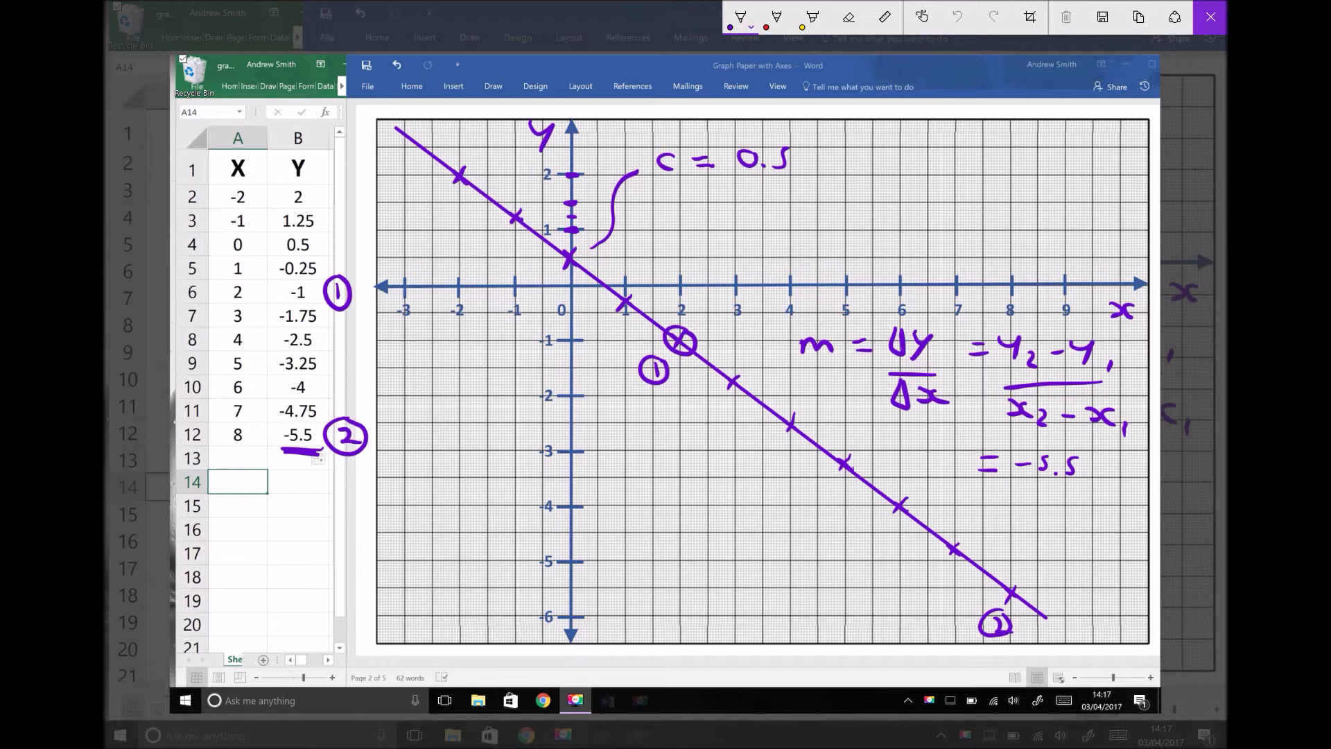
drag(282, 301, 319, 305)
mouse_move(1097, 458)
mouse_down()
mouse_move(1098, 474)
mouse_move(1129, 481)
mouse_up()
drag(1023, 481, 1092, 481)
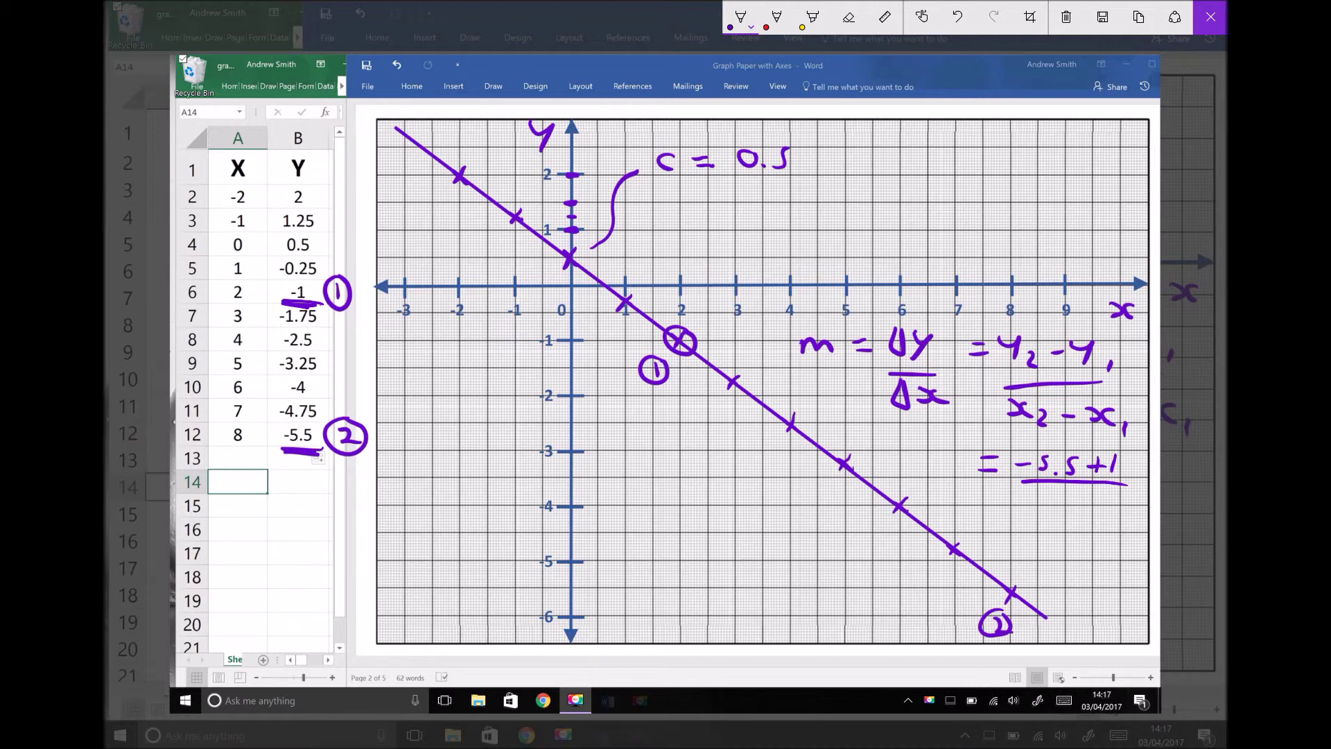
Underline 8 and 2 in the table, write the denominator 8 − 2, and begin = −4.5/6.
drag(223, 450, 262, 448)
mouse_move(1047, 495)
mouse_down()
mouse_move(1045, 515)
mouse_move(1049, 494)
mouse_move(1077, 504)
mouse_up()
drag(226, 302, 255, 306)
mouse_move(1096, 513)
mouse_down()
mouse_move(1112, 513)
mouse_move(1097, 512)
mouse_up()
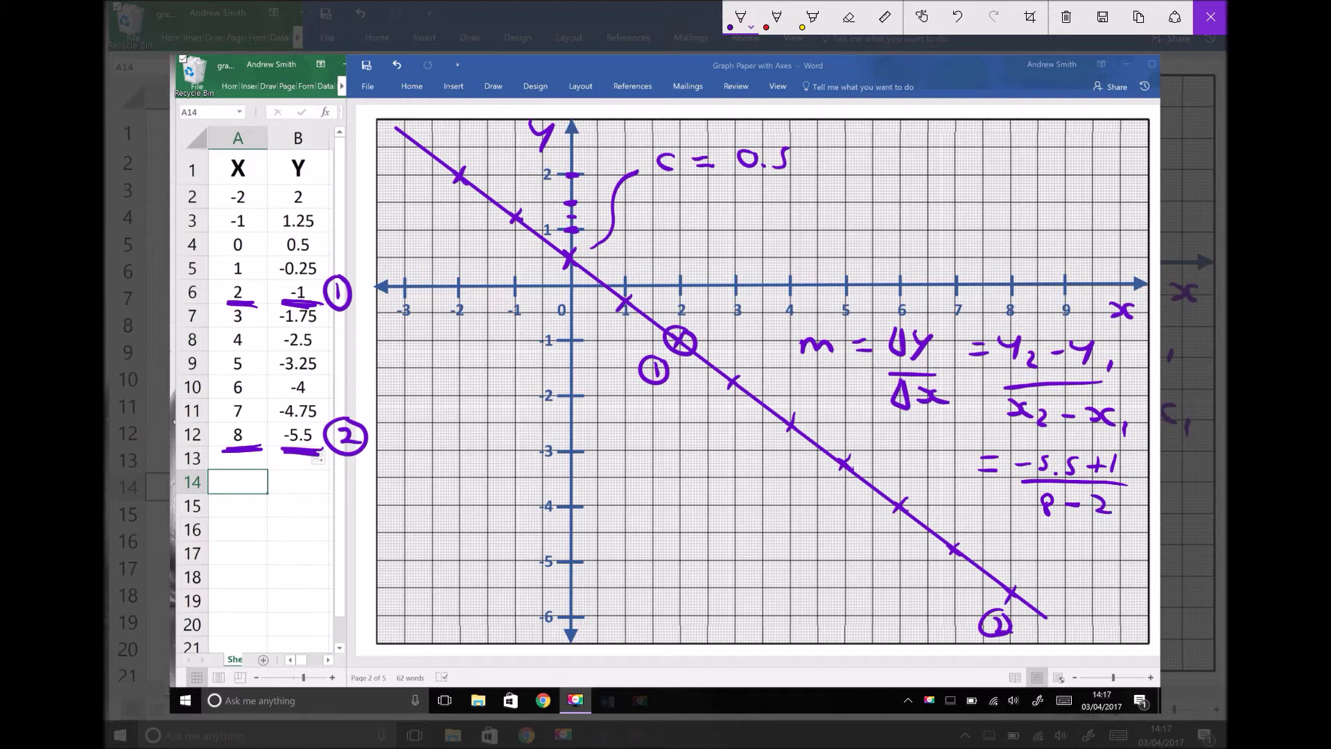
drag(990, 536, 1007, 543)
mouse_move(1027, 537)
mouse_down()
mouse_move(1076, 554)
mouse_move(1086, 533)
mouse_move(1035, 562)
mouse_move(1081, 610)
mouse_move(1108, 593)
mouse_move(1143, 604)
mouse_move(1092, 630)
mouse_up()
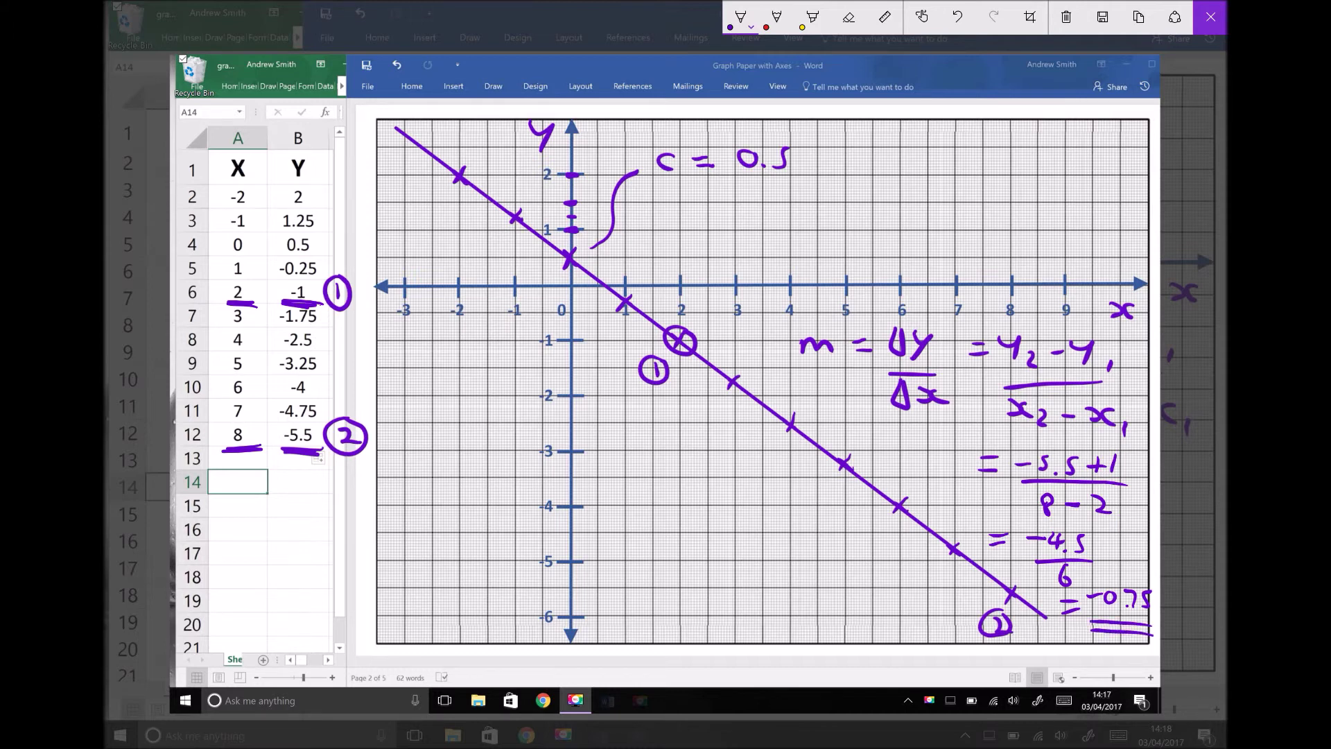
Draw a circled asterisk and write y = −0.75x beside it near the top.
drag(735, 212, 766, 236)
mouse_move(759, 206)
mouse_down()
mouse_move(742, 238)
mouse_move(767, 227)
mouse_up()
mouse_move(770, 202)
mouse_down()
mouse_move(753, 211)
mouse_move(776, 229)
mouse_move(810, 216)
mouse_up()
mouse_move(815, 205)
mouse_down()
mouse_move(798, 234)
mouse_move(846, 208)
mouse_up()
drag(829, 219, 851, 215)
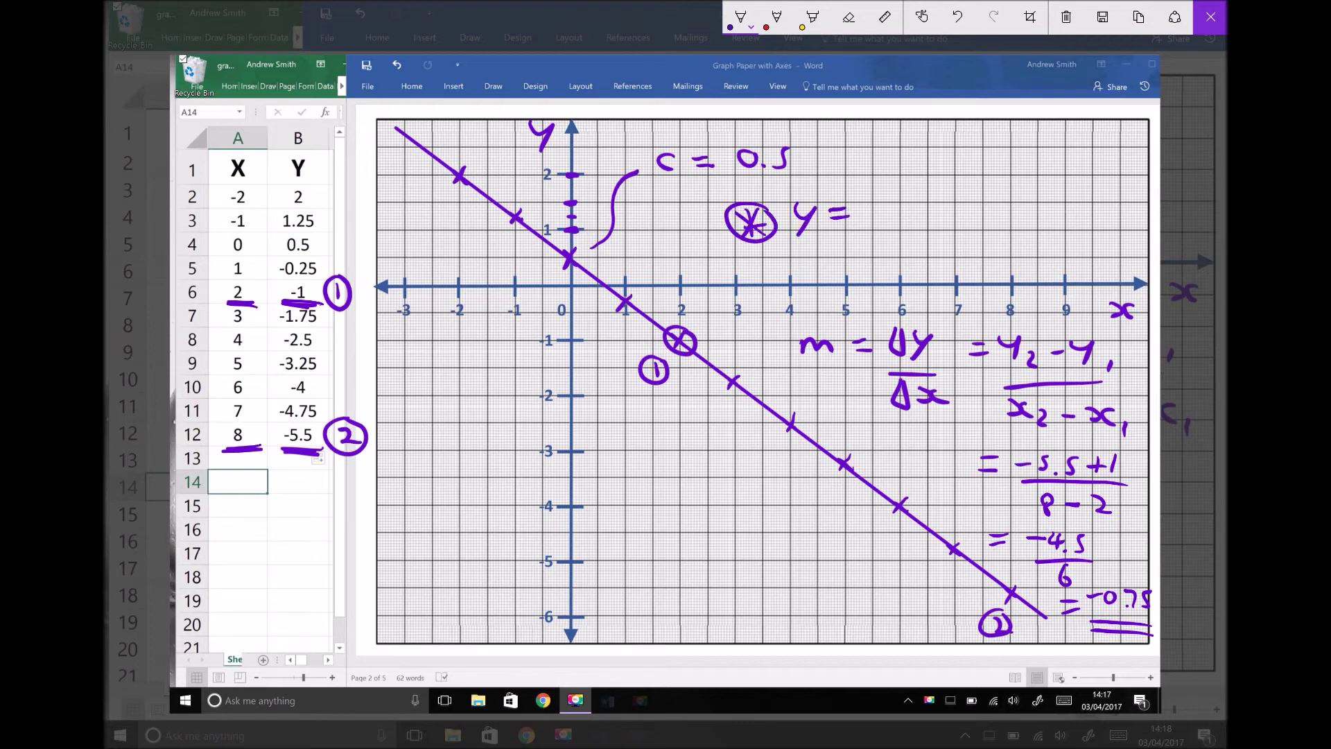
drag(875, 206, 861, 208)
mouse_move(898, 206)
mouse_down()
mouse_move(890, 216)
mouse_move(900, 208)
mouse_move(922, 225)
mouse_move(919, 205)
mouse_up()
click(907, 221)
drag(933, 222, 937, 223)
mouse_move(940, 206)
mouse_down()
mouse_move(968, 221)
mouse_move(1023, 209)
mouse_up()
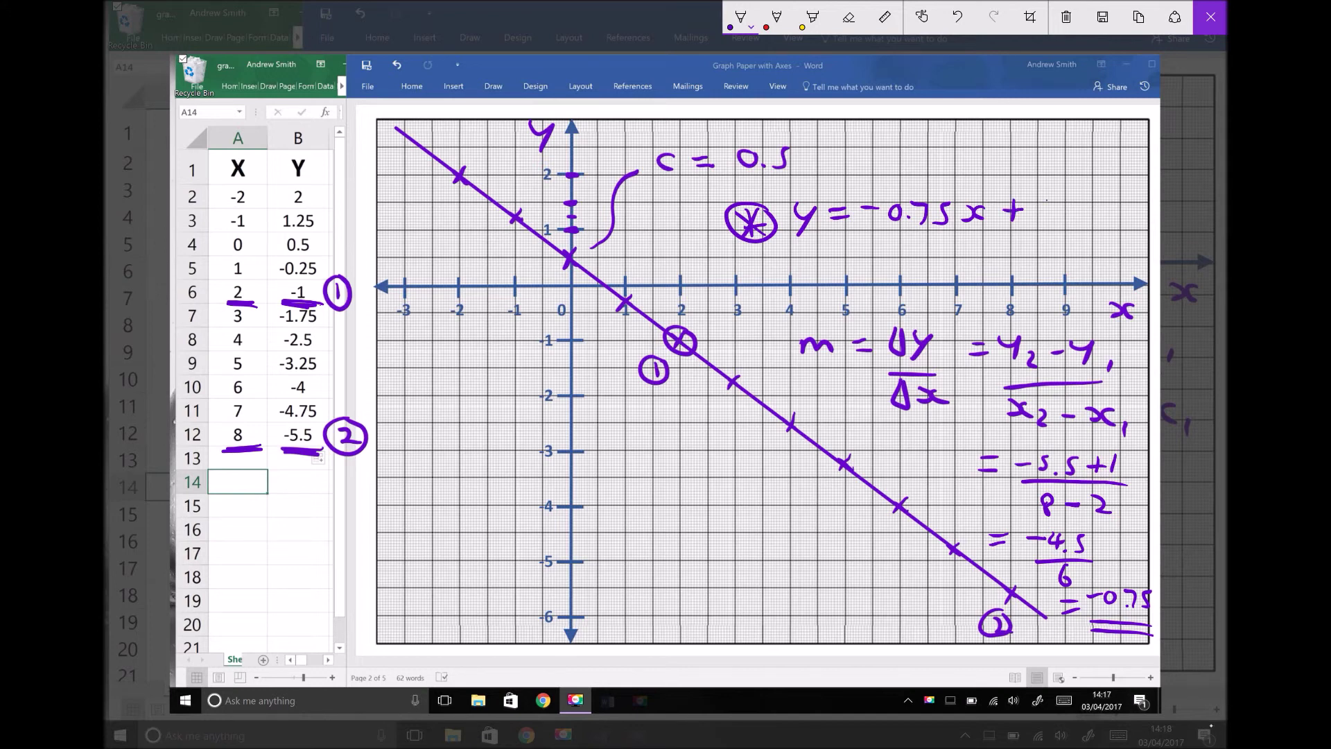
Finish the equation with + 0.5, underline it, and arrow the gradient's minus sign.
drag(1047, 201, 1066, 221)
mouse_move(1076, 204)
mouse_down()
mouse_move(1094, 202)
mouse_move(955, 235)
mouse_move(897, 229)
mouse_up()
drag(1044, 245, 905, 244)
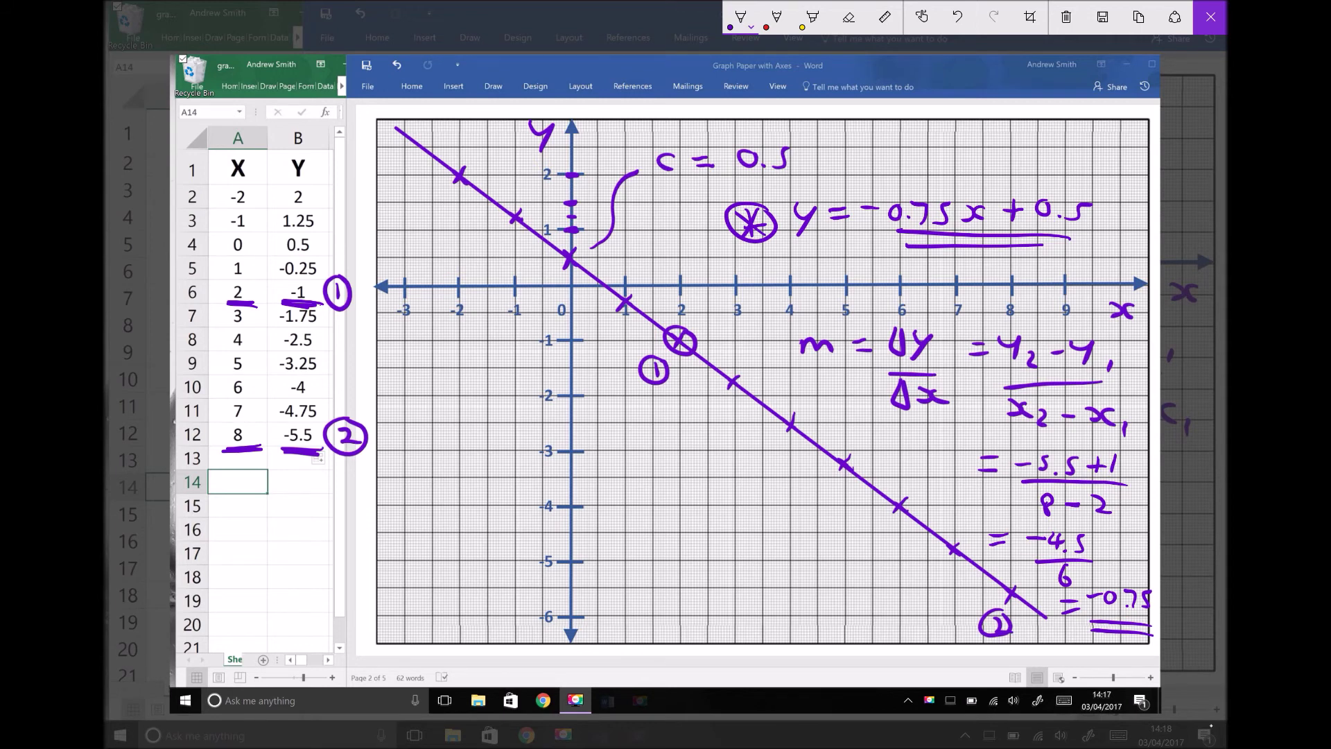
drag(850, 153, 870, 198)
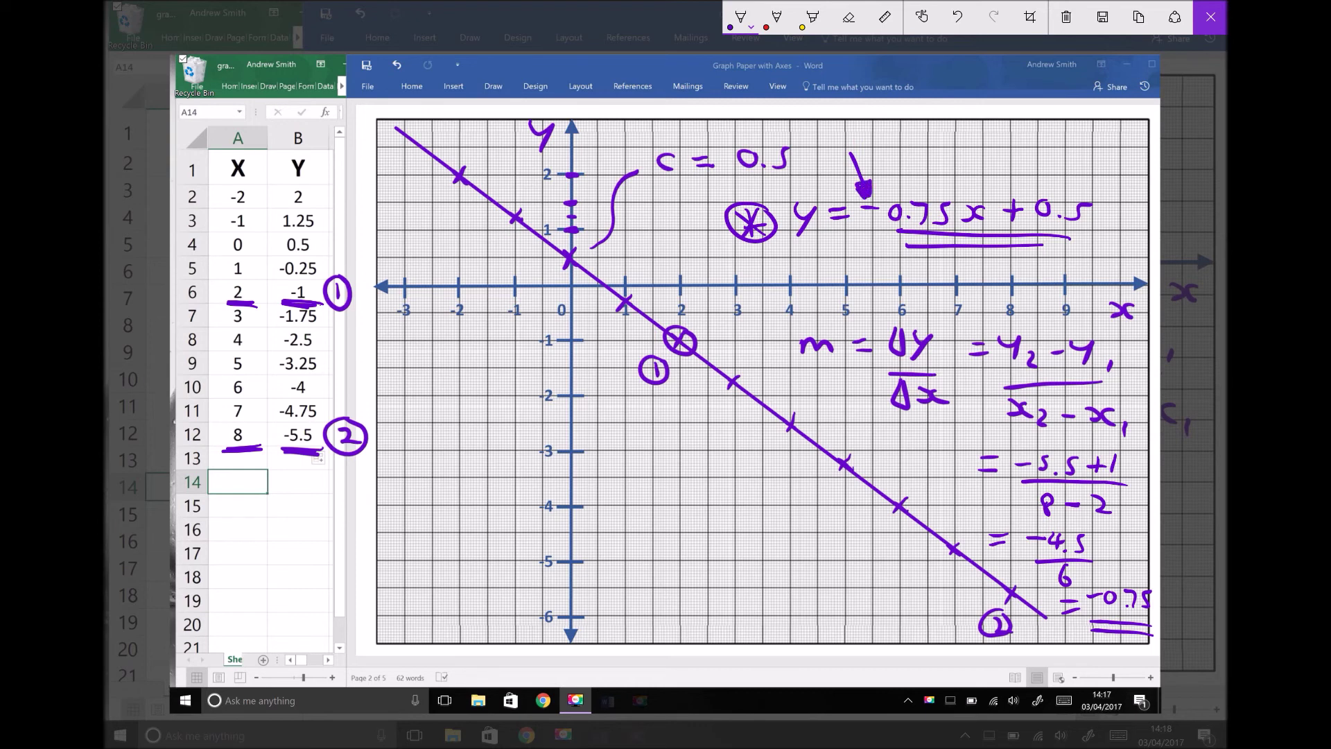